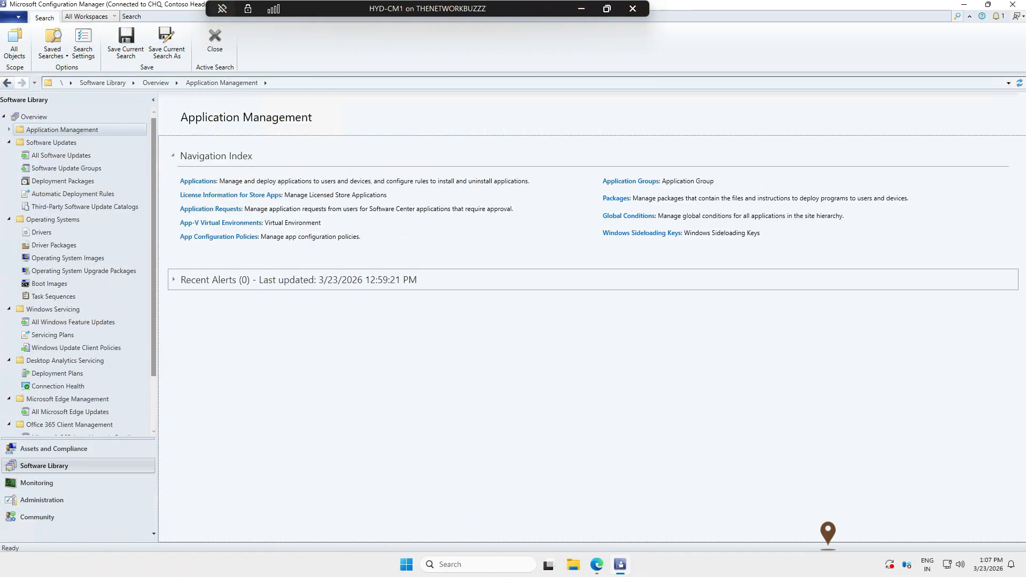
- Switch to Edge to view the Windows 11 download page, and open the Downloads folder in a maximized File Explorer window
click(597, 565)
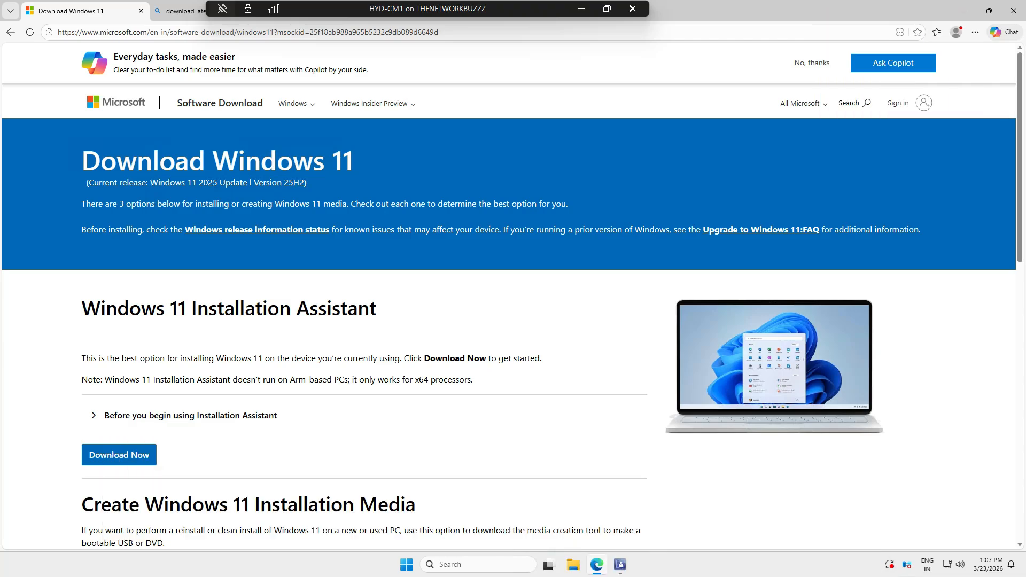
key(super+e)
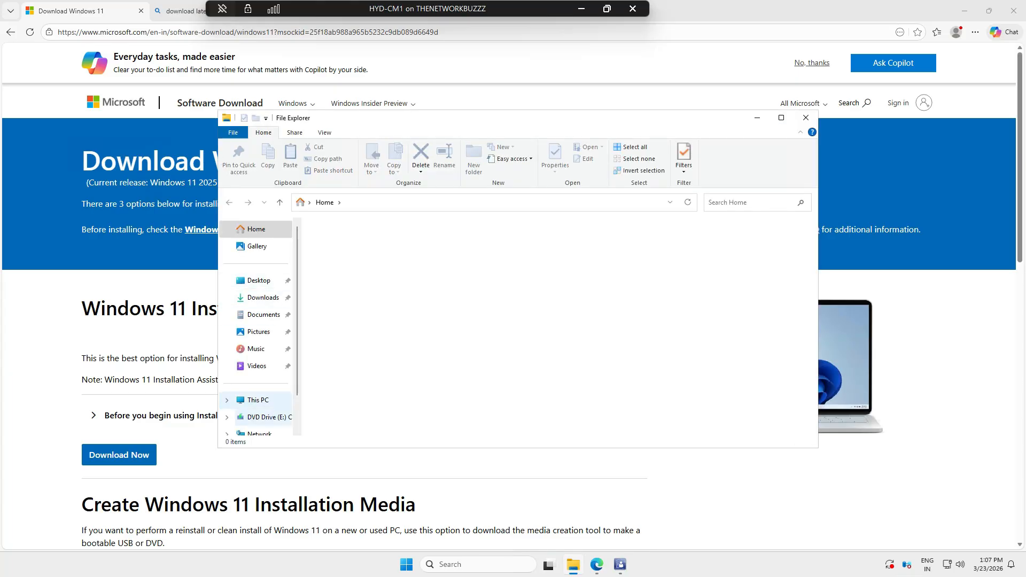
click(781, 118)
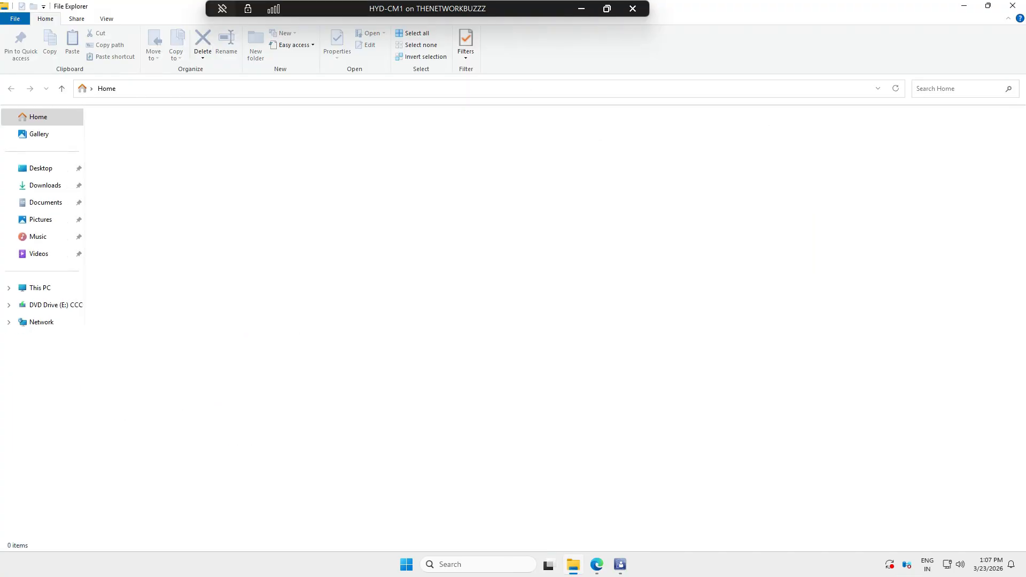
click(45, 185)
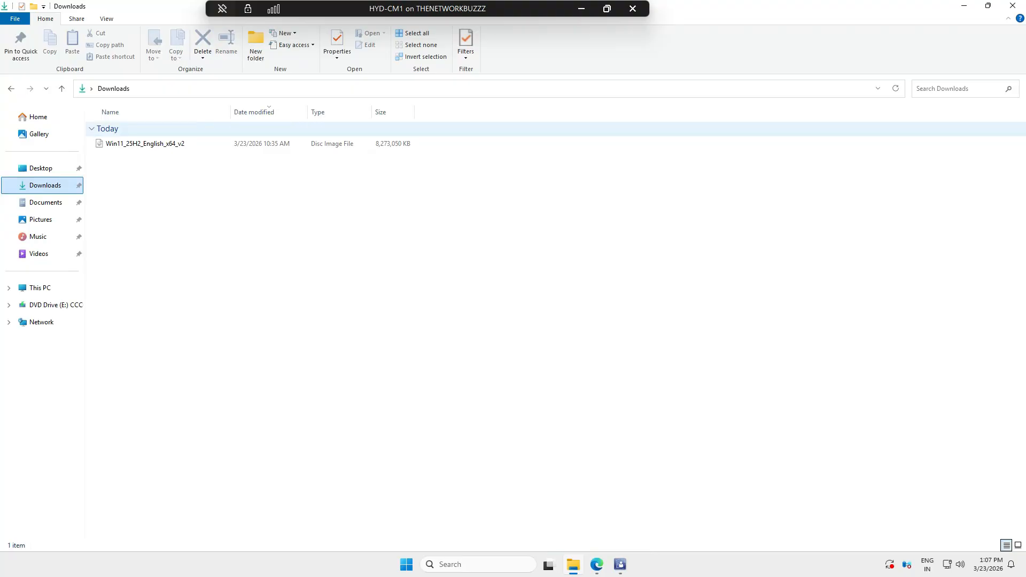
- Mount the Win11_25H2_English_x64_v2 disc image and allow it to open
click(145, 144)
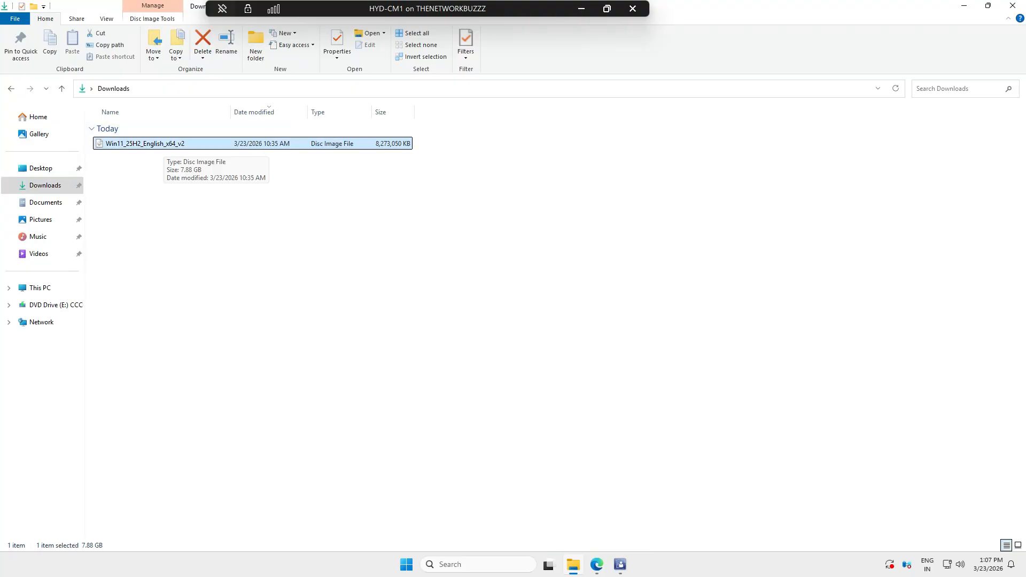
right_click(164, 146)
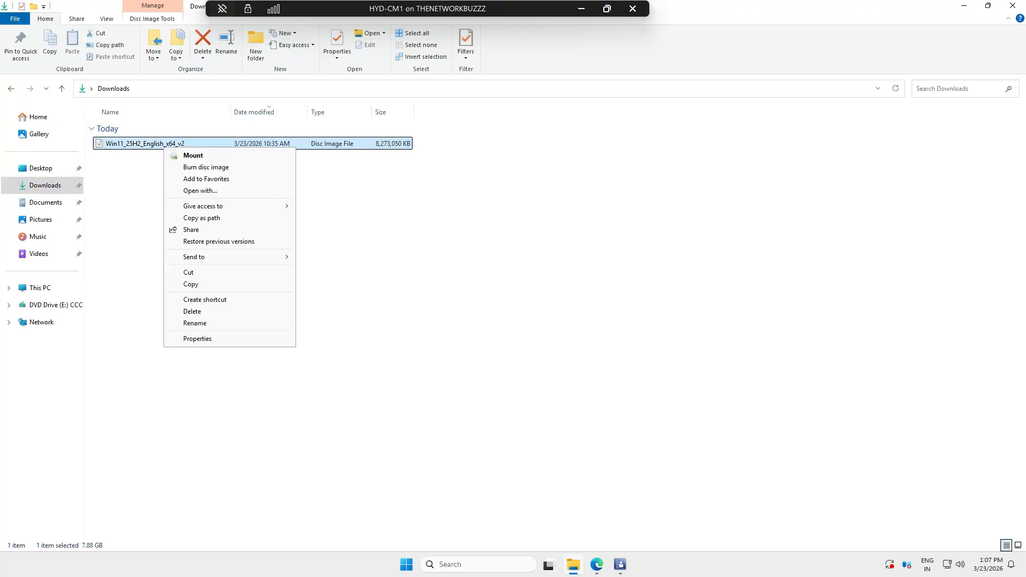
click(194, 156)
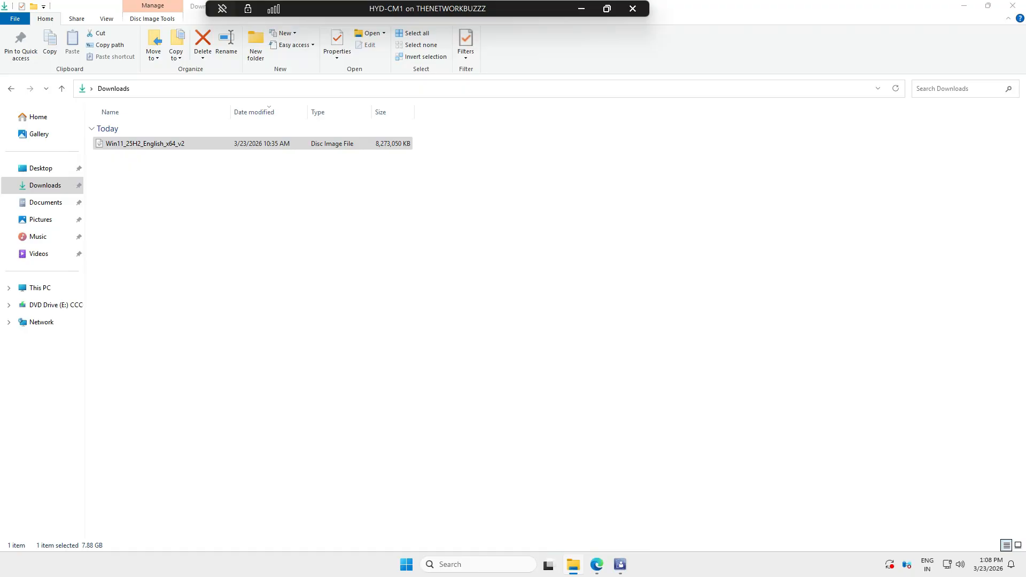
click(548, 293)
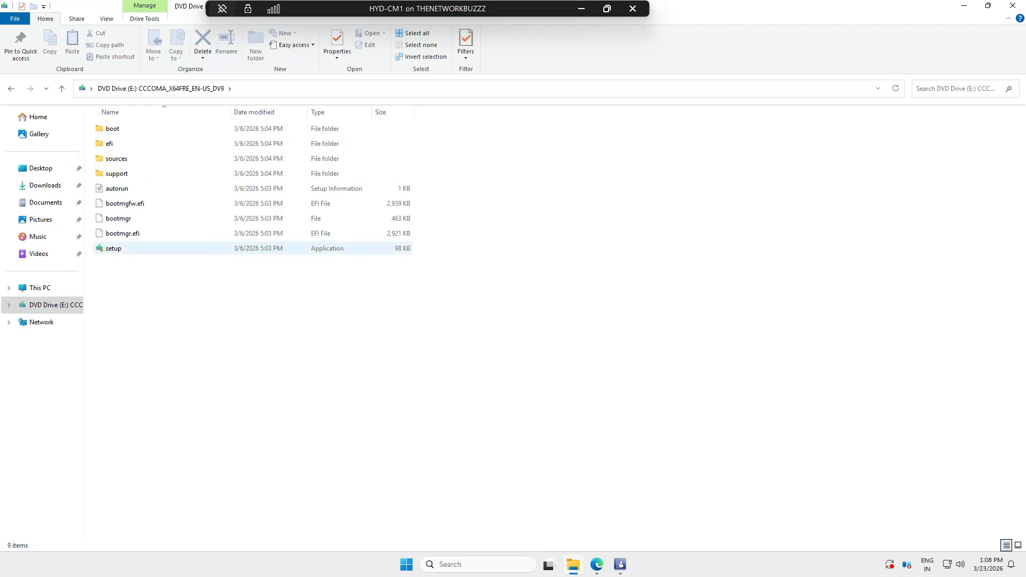
- Select all the installation files on the mounted DVD drive and briefly check the Windows 11 download page in Edge
click(114, 249)
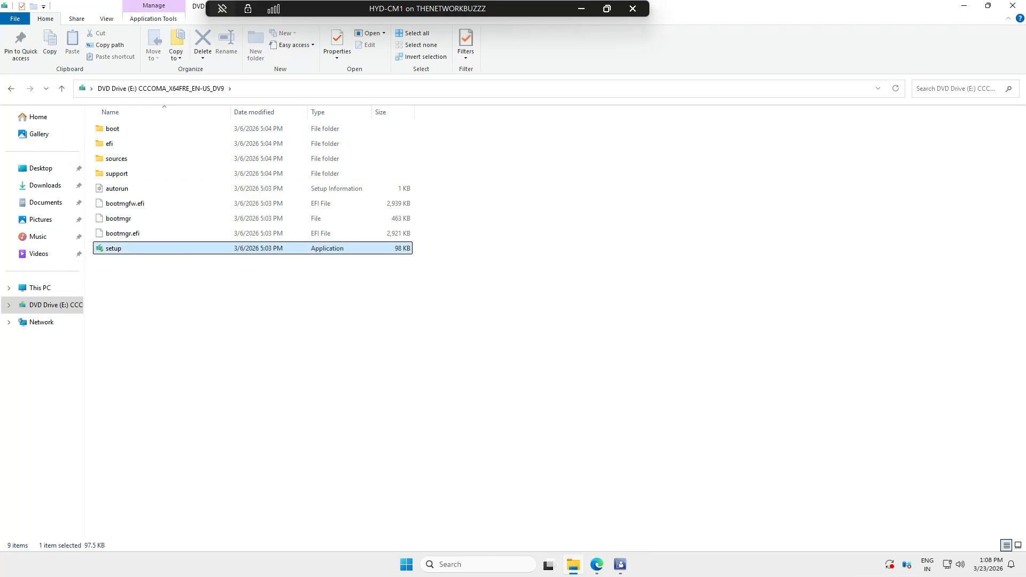
key(ctrl+a)
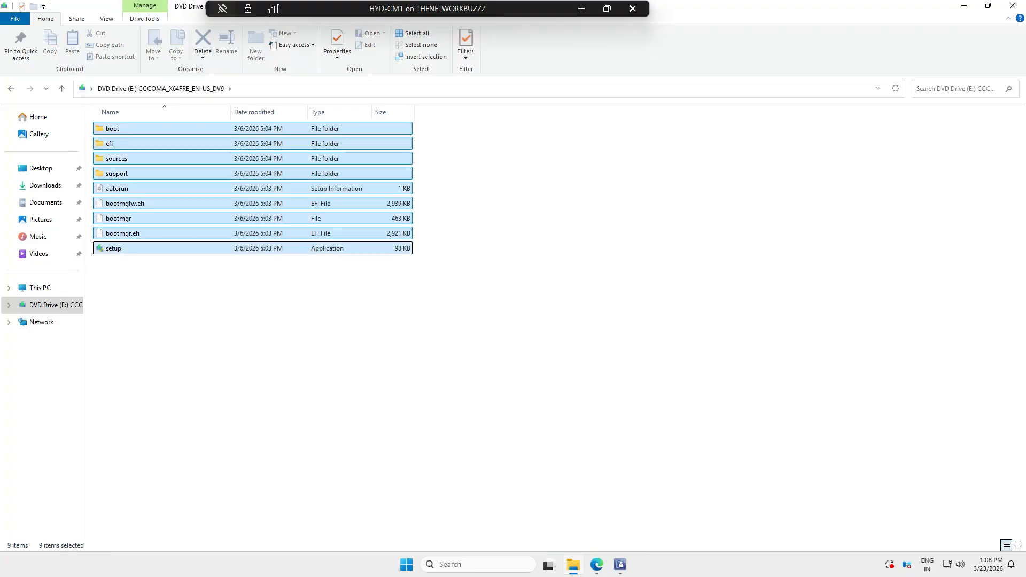
click(597, 564)
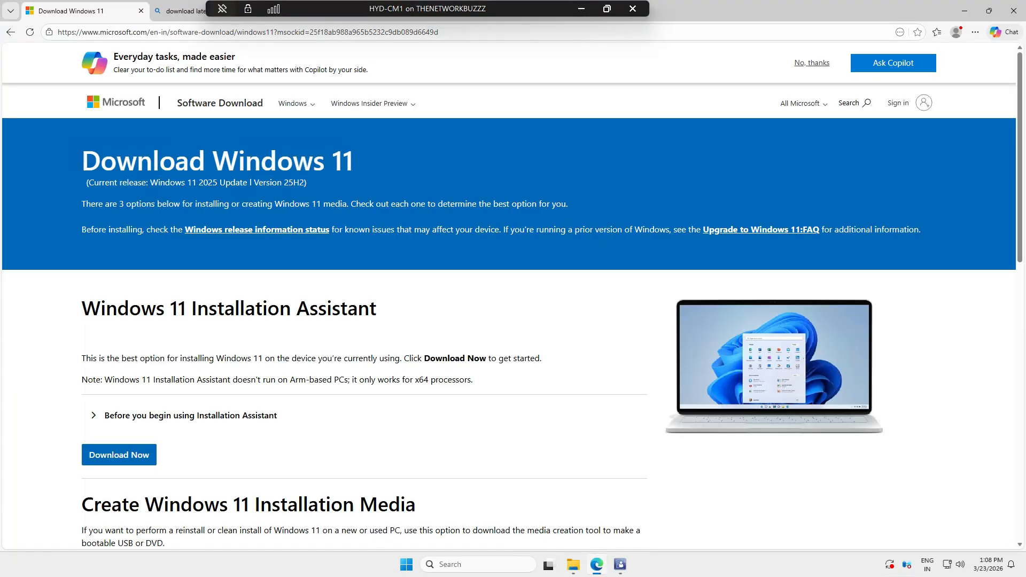
click(573, 565)
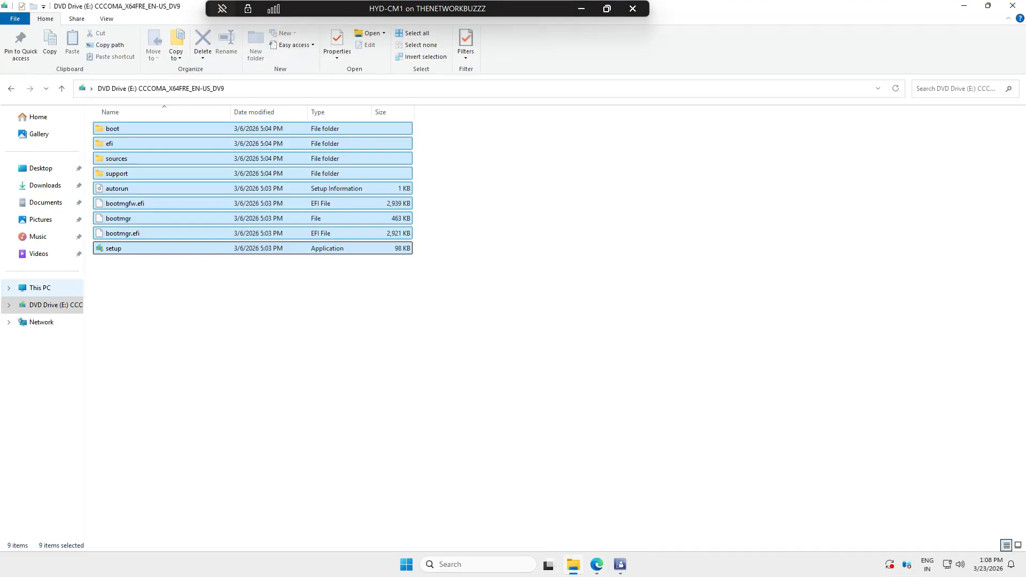
- Open the Driver folder on the Windows (C:) drive to view its copied installation files
double_click(134, 138)
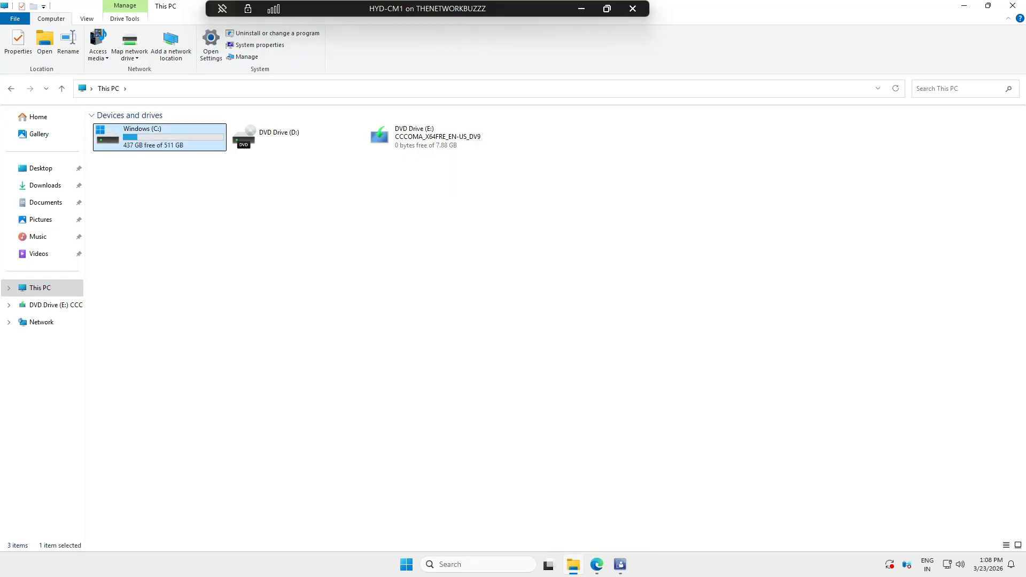
click(128, 128)
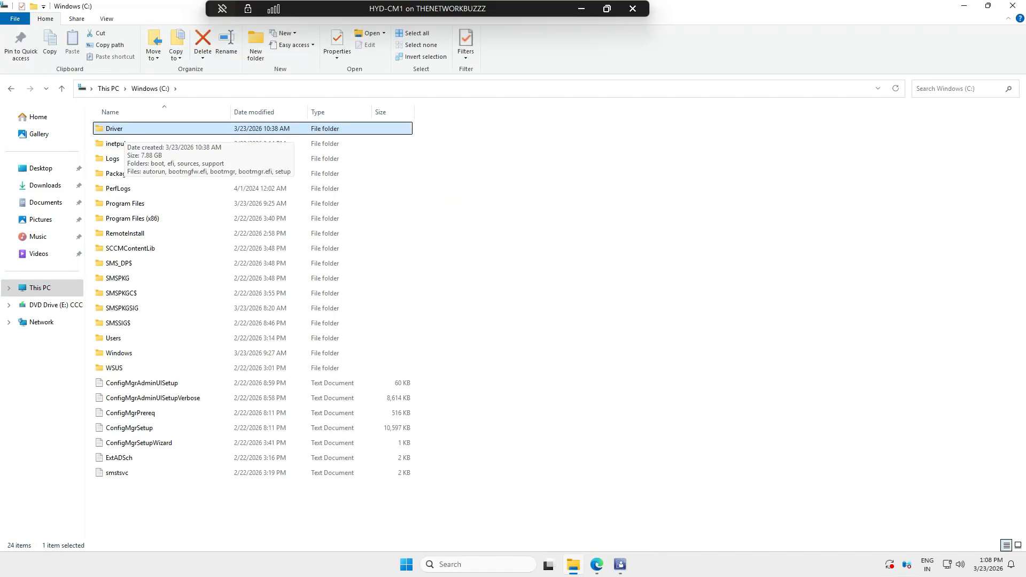
double_click(125, 130)
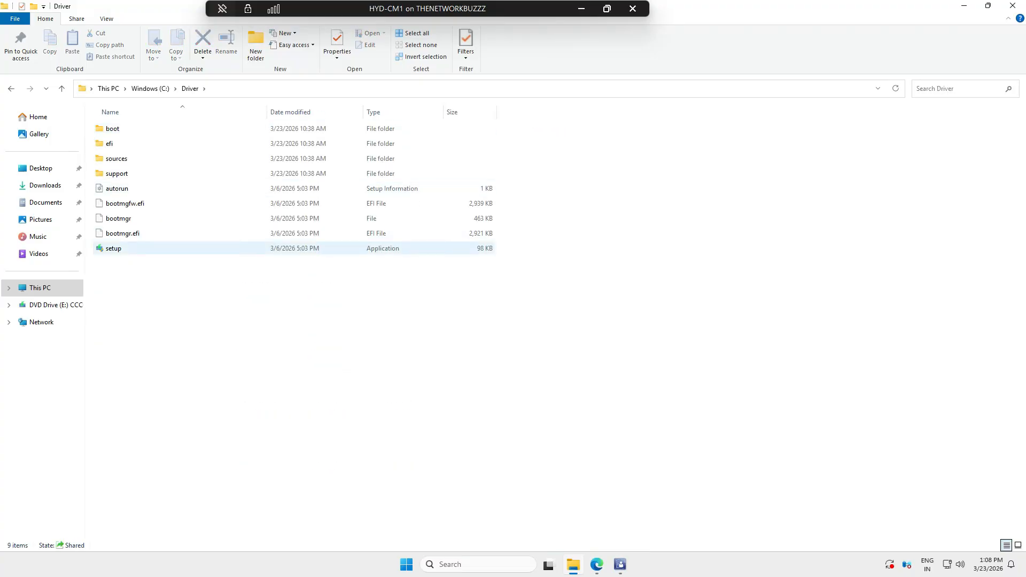
- Return to the C: drive, open the Driver folder's sharing properties and highlight its network path
click(11, 88)
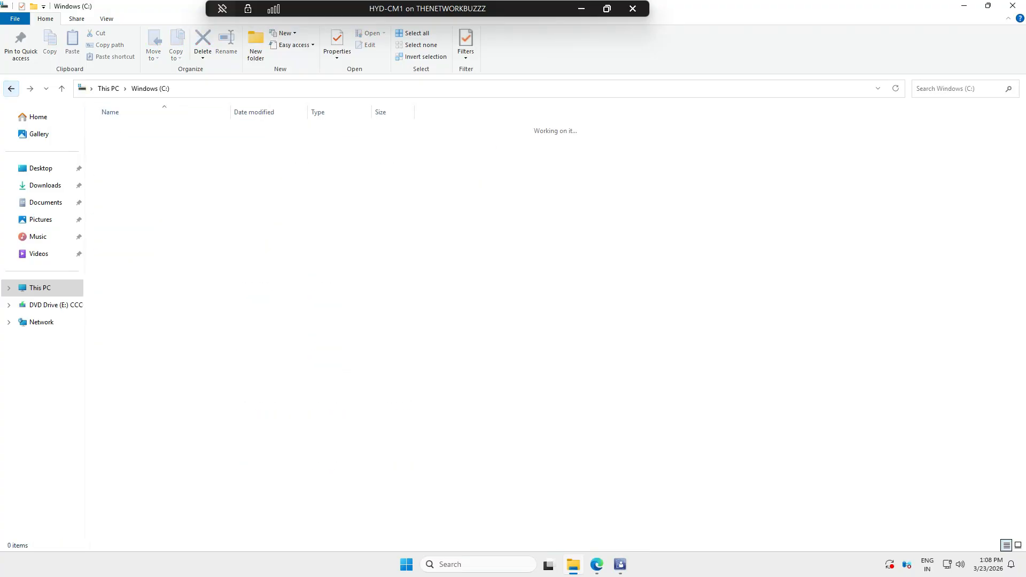
right_click(152, 130)
click(198, 334)
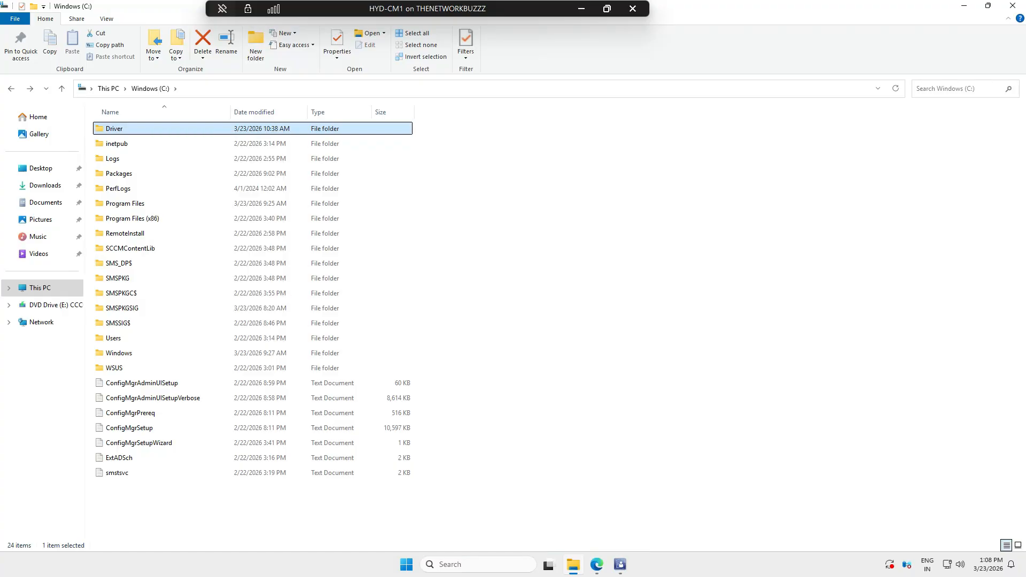
click(171, 131)
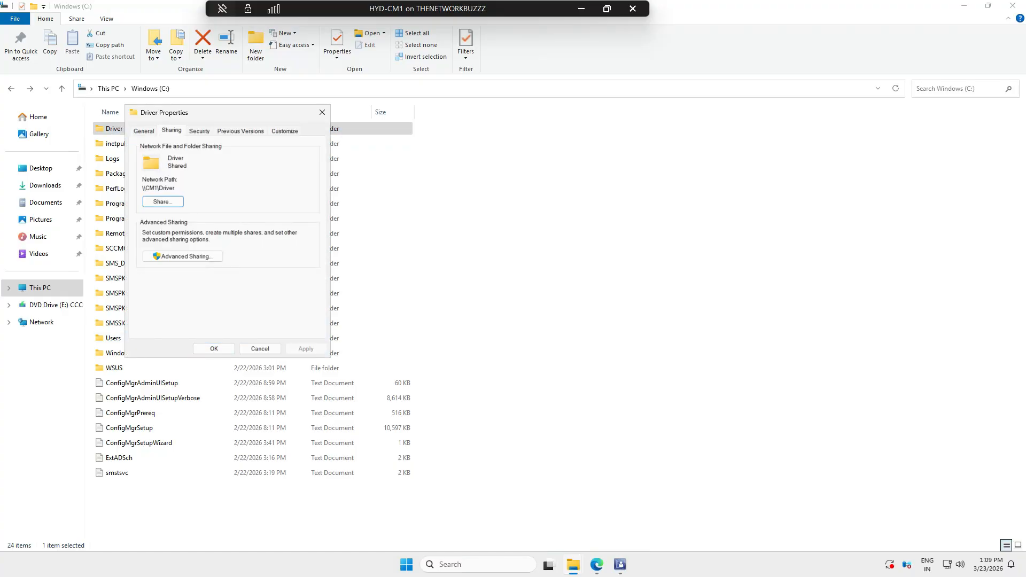
drag(175, 188, 141, 189)
- Switch to Configuration Manager and start adding an operating system upgrade package under Operating System Upgrade Packages
click(620, 565)
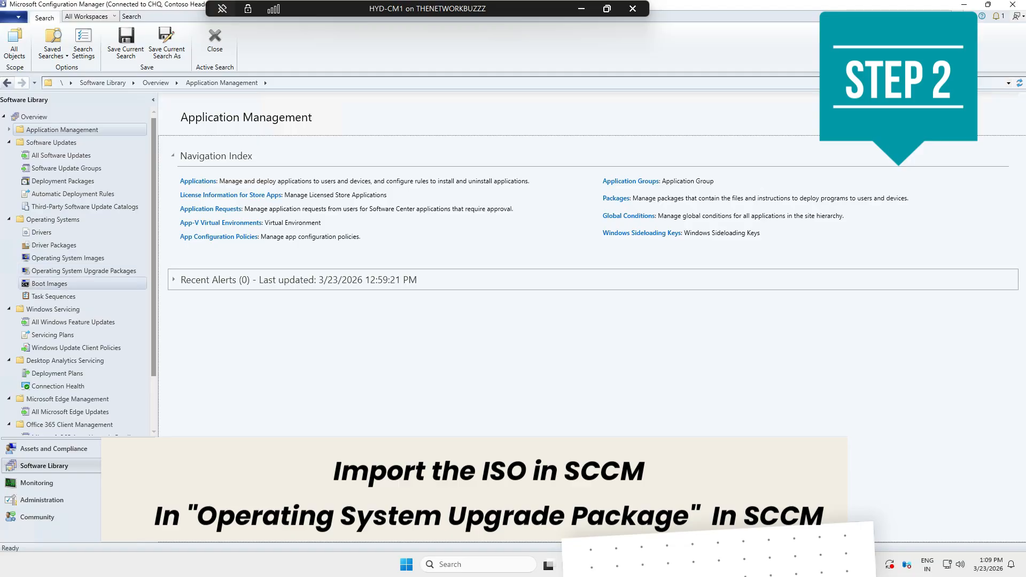
click(83, 271)
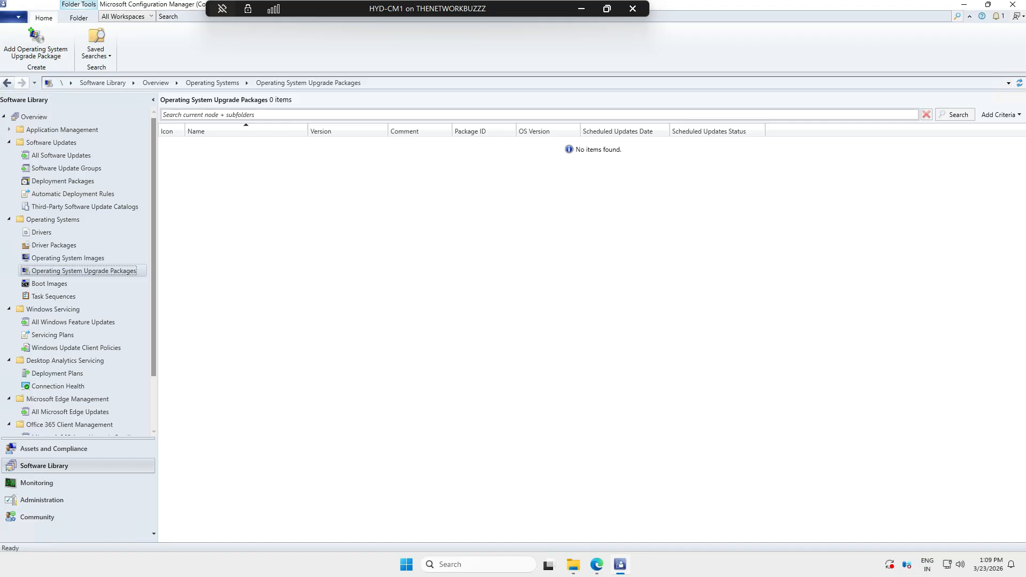
right_click(76, 273)
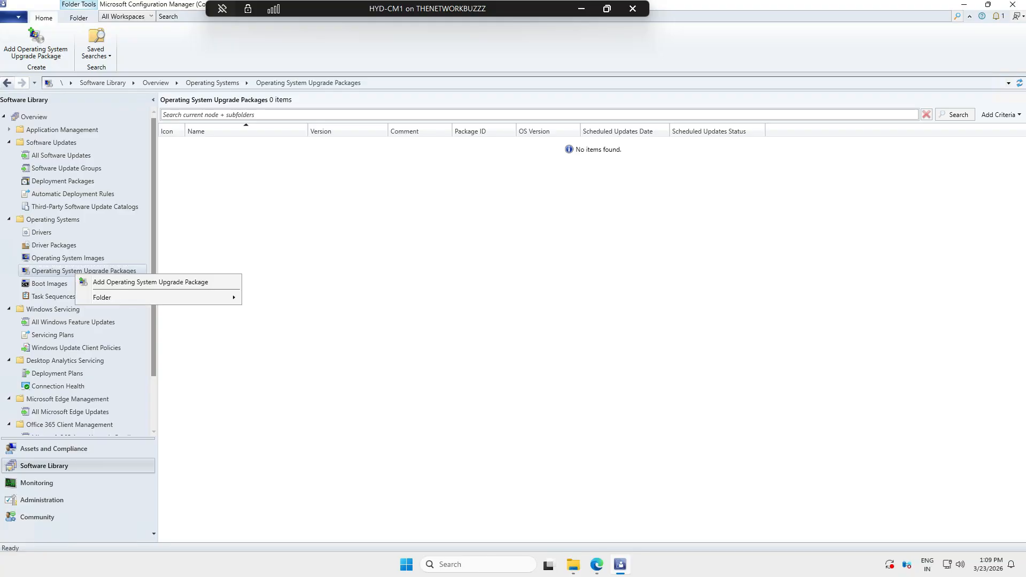
click(120, 282)
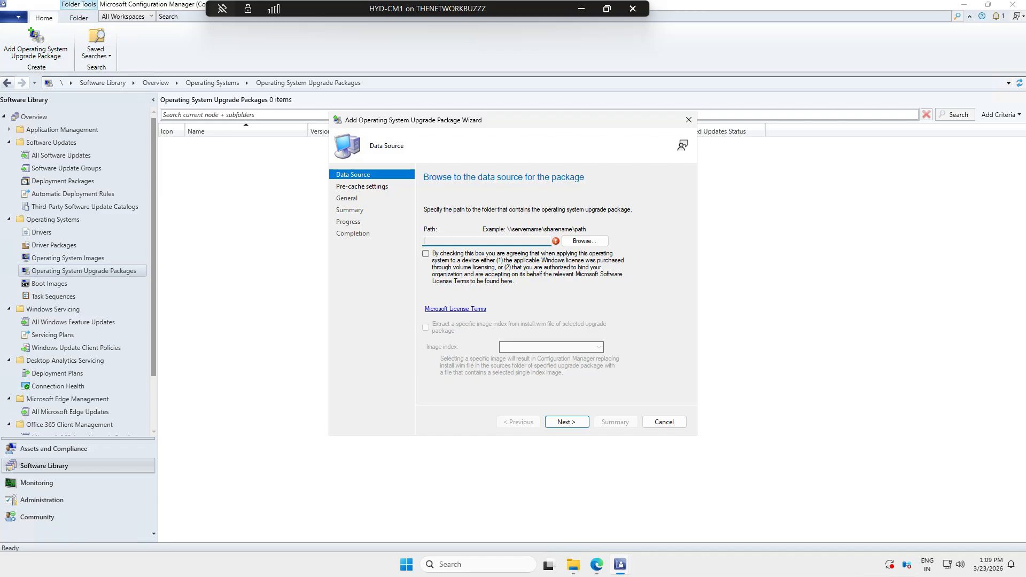
- Set the upgrade package's data source path to the shared folder \\CM1\Driver
key(Tab)
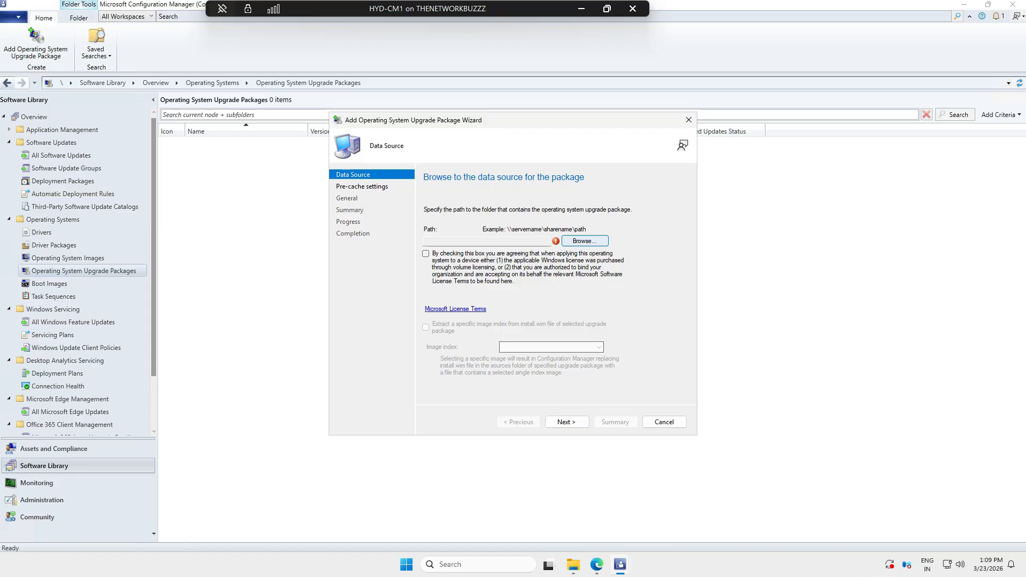
key(Return)
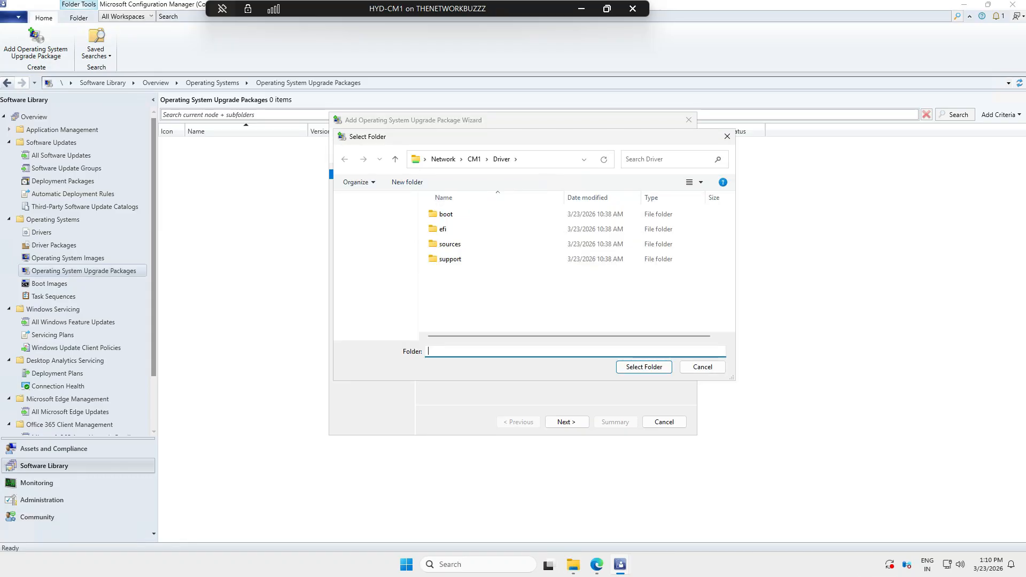
key(alt+d)
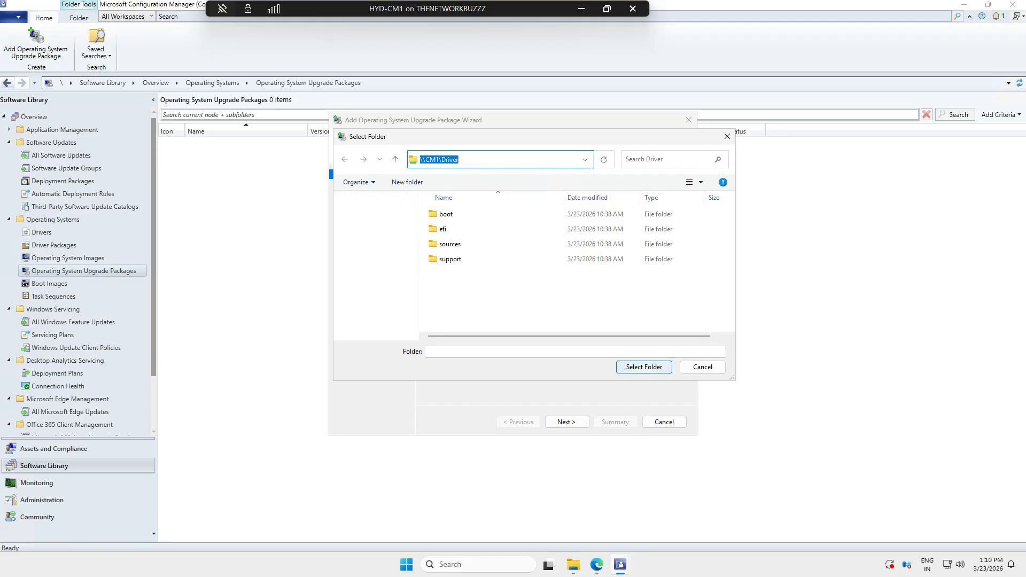
click(644, 368)
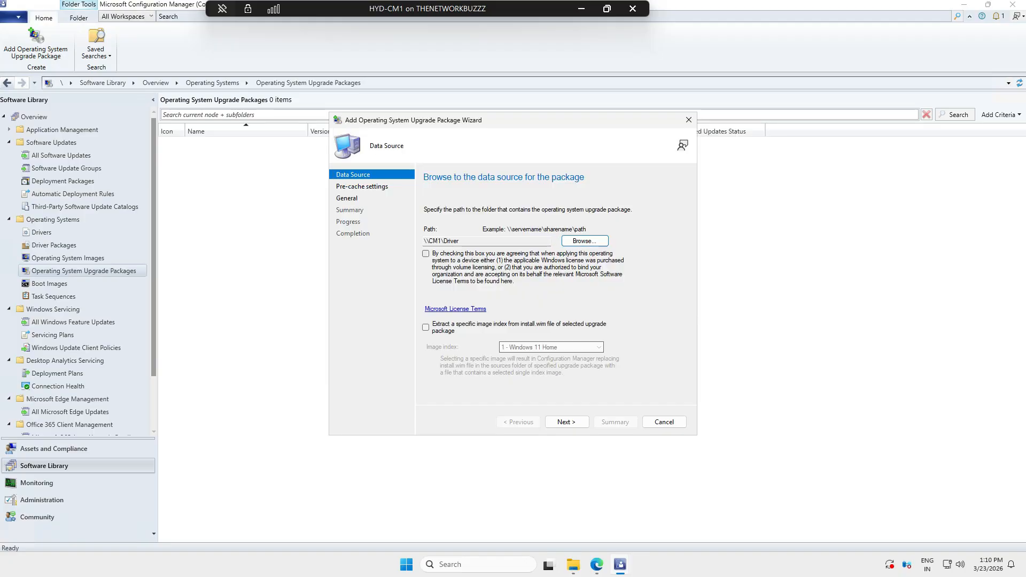
- Accept the license agreement and extract image index 10 - Windows 11 Pro for Workstations, continuing to the pre-cache settings
click(426, 254)
click(426, 328)
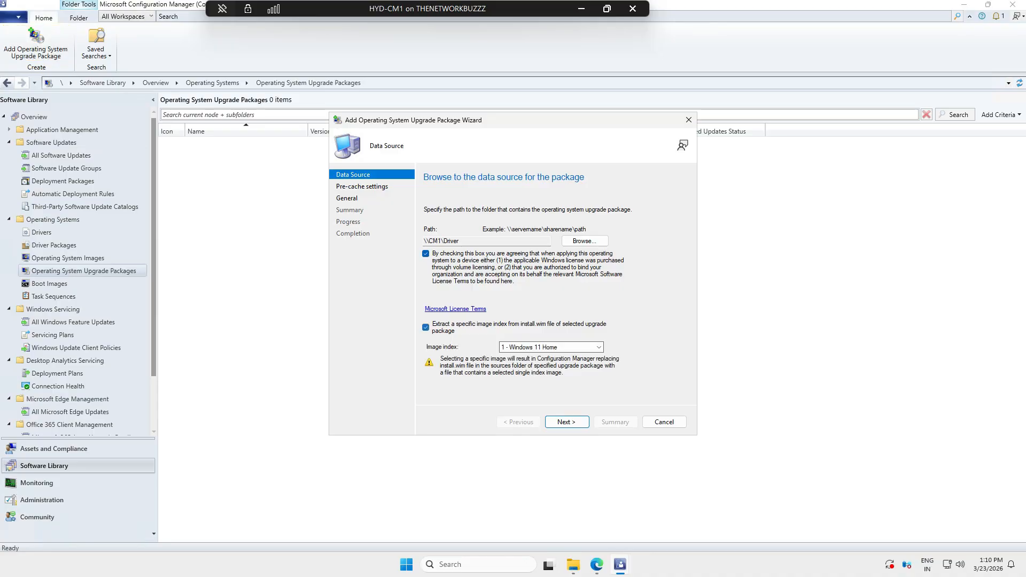
click(551, 347)
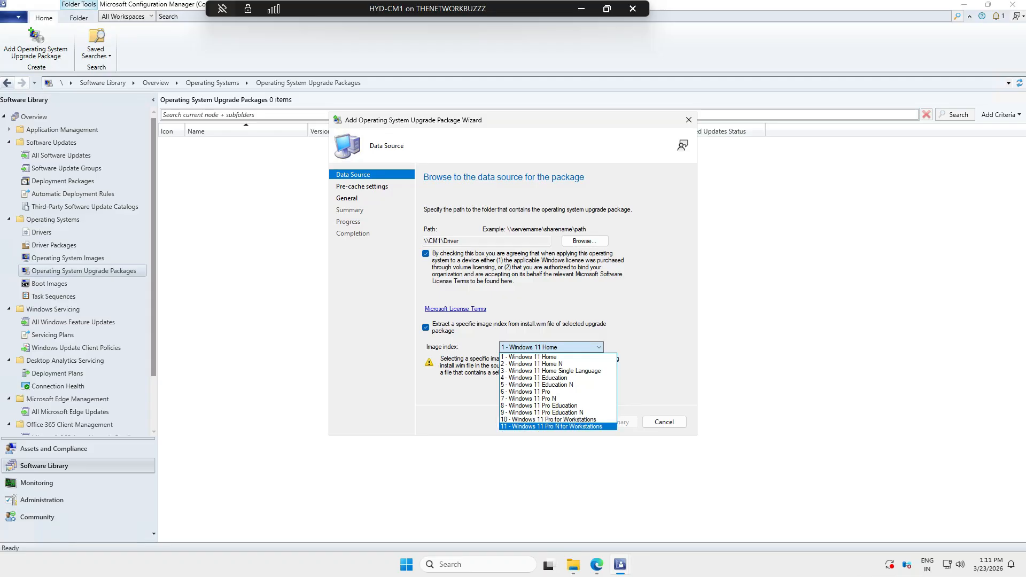
click(561, 419)
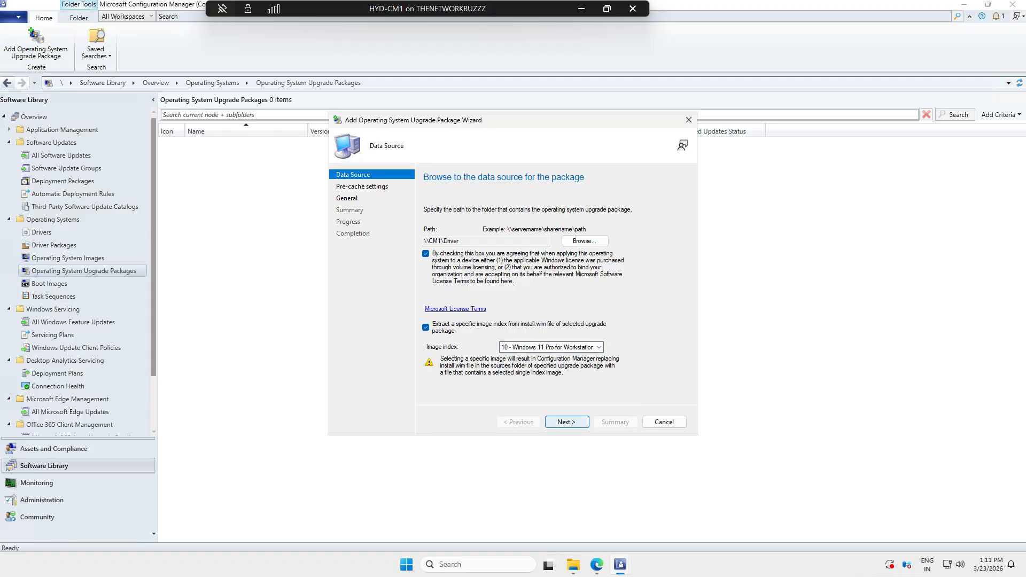
click(564, 421)
- Set the pre-cache language to English (India)
click(556, 233)
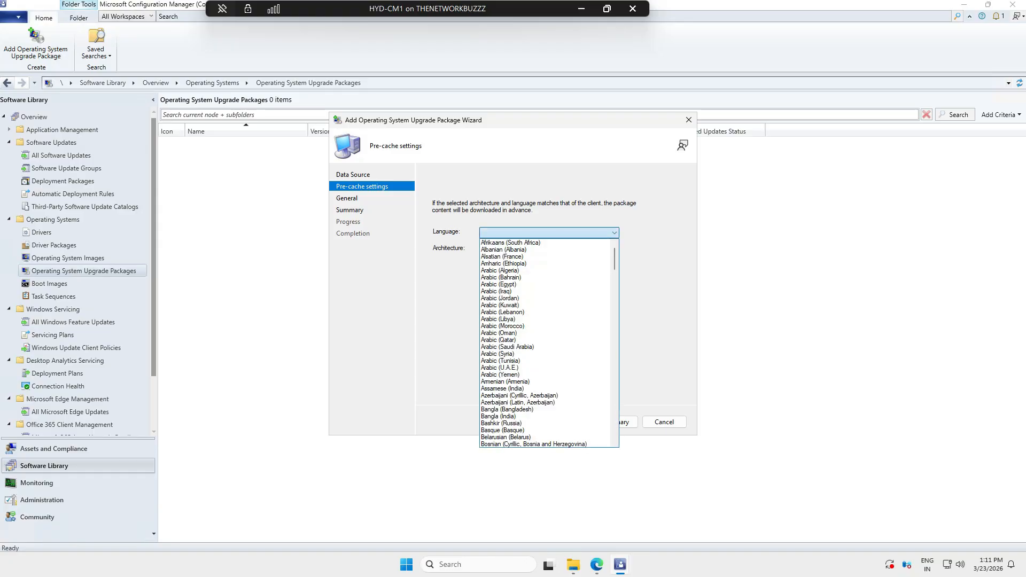
key(s)
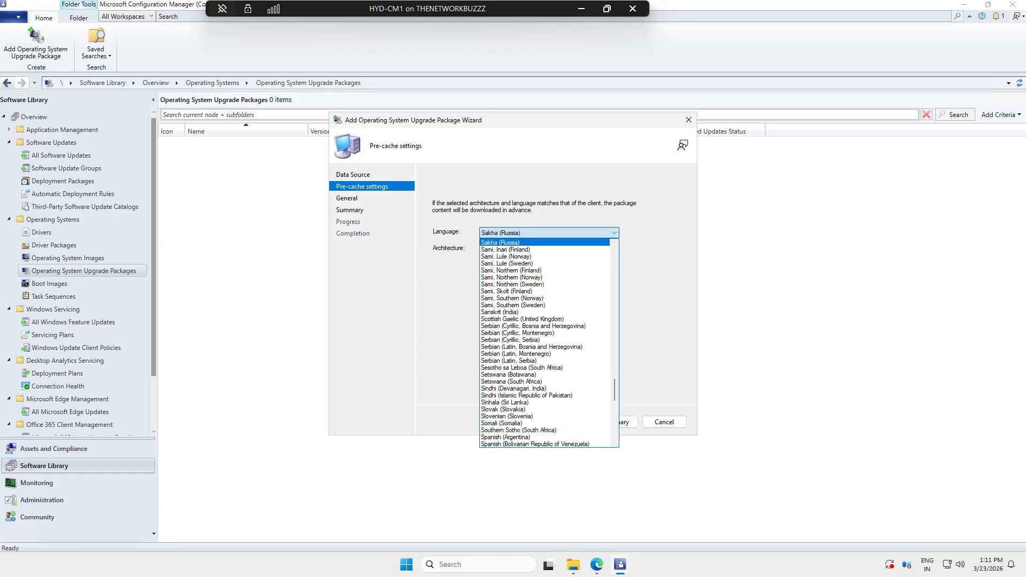
scroll(545, 343, down, 15)
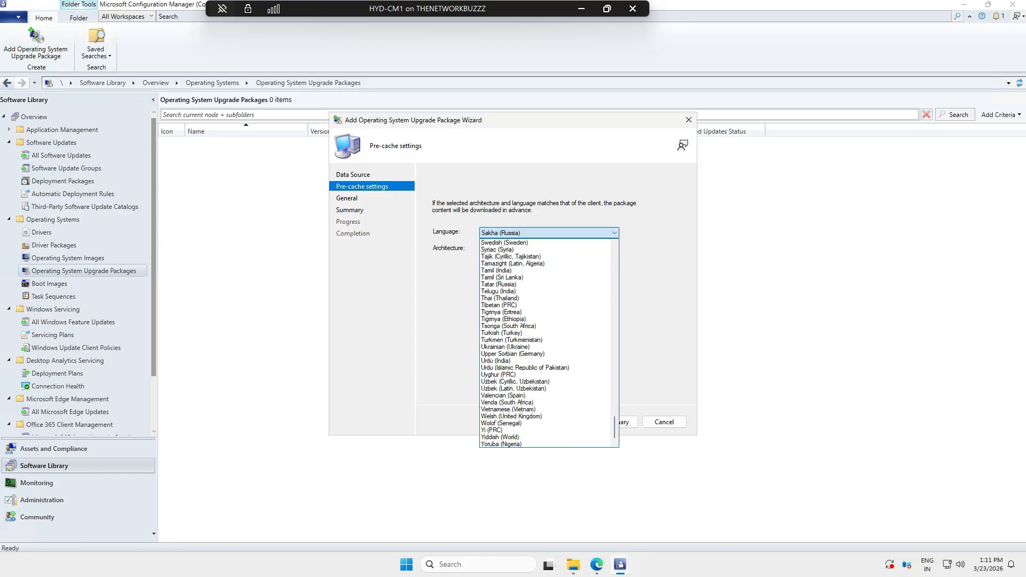
scroll(546, 342, up, 20)
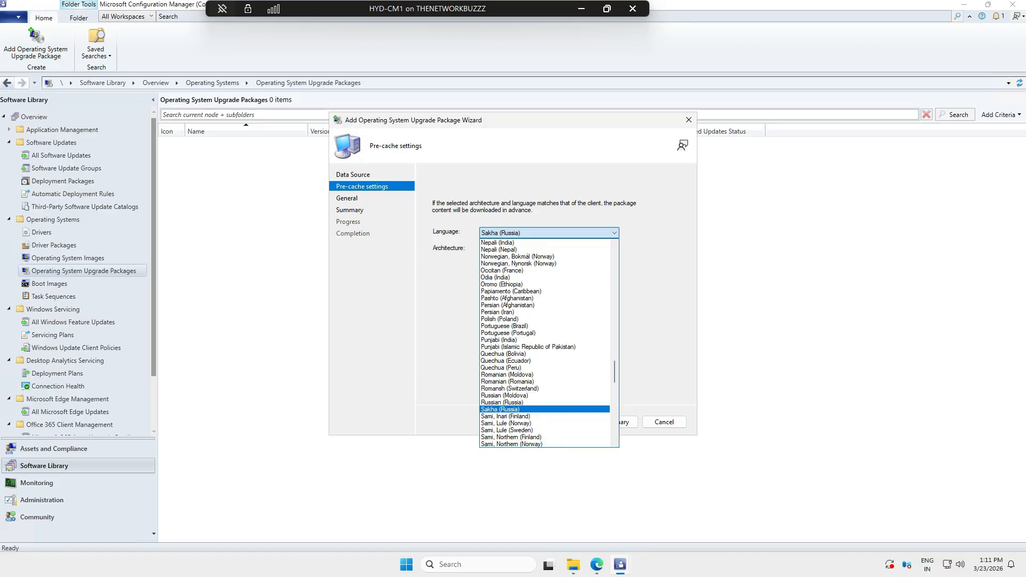
scroll(545, 342, down, 19)
key(e)
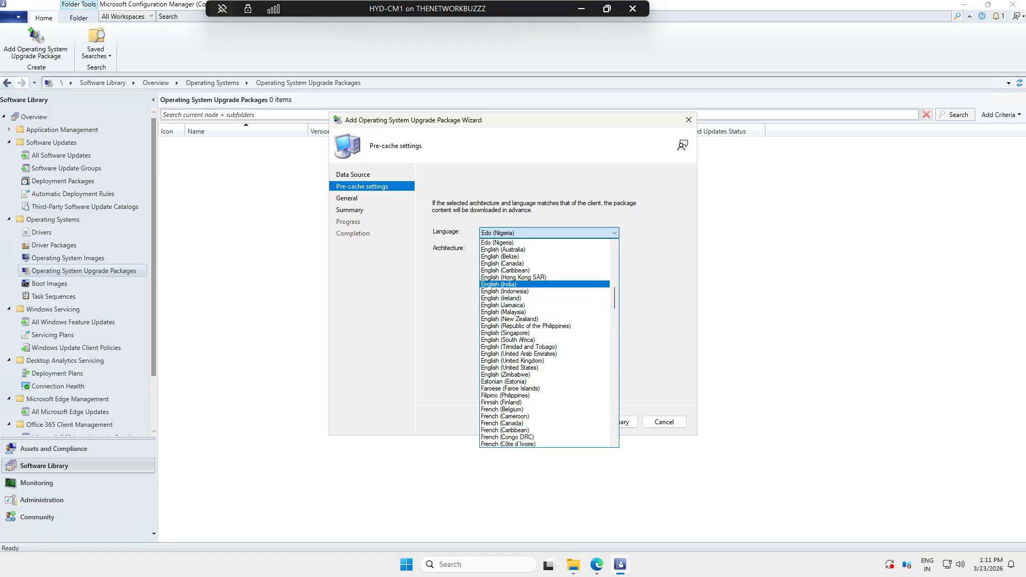
click(513, 284)
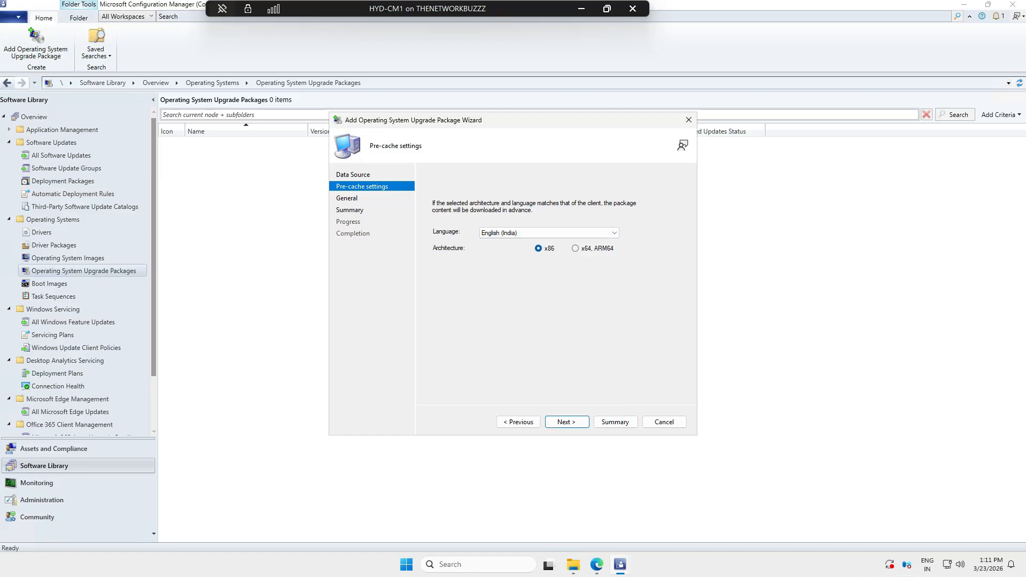
- Set the pre-cache architecture to x64, ARM64 and finish creating the upgrade package with the name Windows 11 25H2
click(575, 248)
click(567, 421)
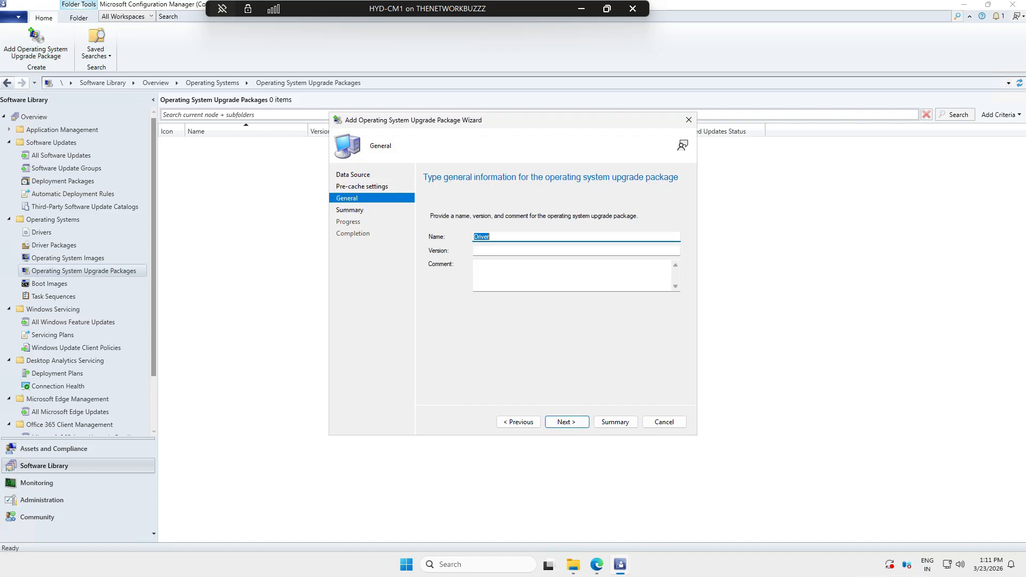
text(wIN)
key(BackSpace)
key(BackSpace)
key(BackSpace)
text(Wiodows 11)
key(ctrl+a)
key(End)
text(25H2)
key(Return)
key(Return)
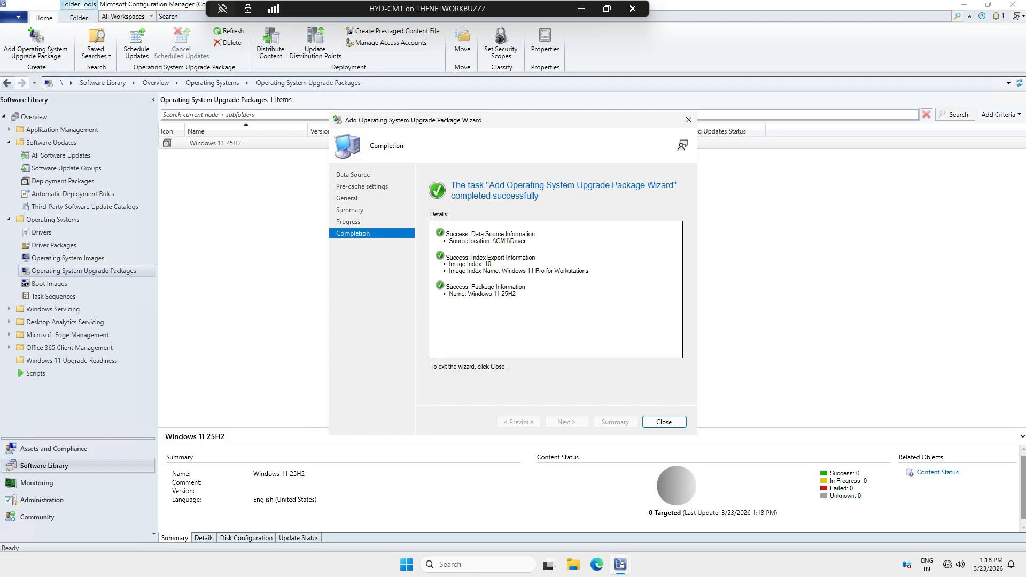
key(Return)
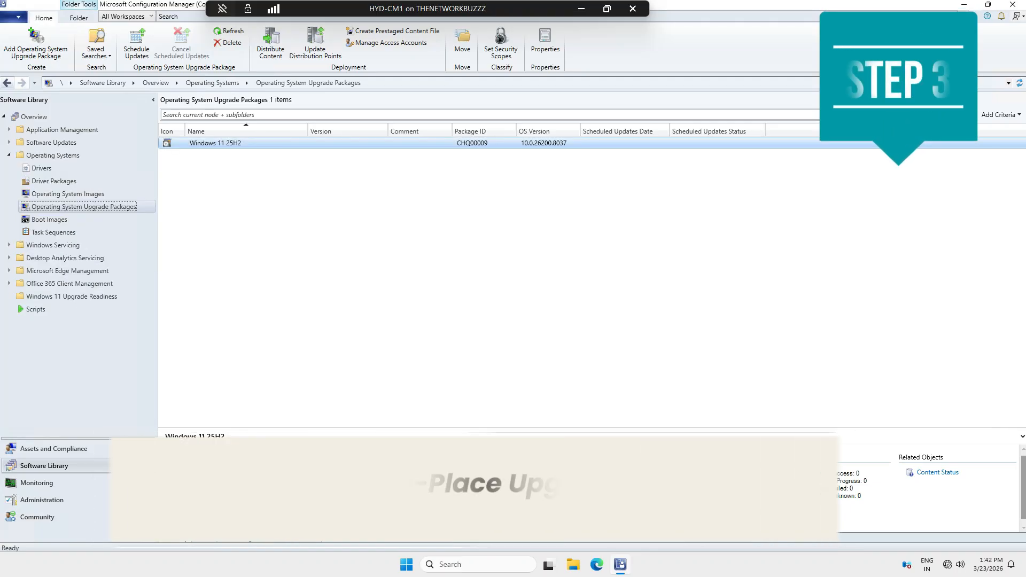
- Start a new task sequence of the type Upgrade an operating system from an upgrade package
click(54, 232)
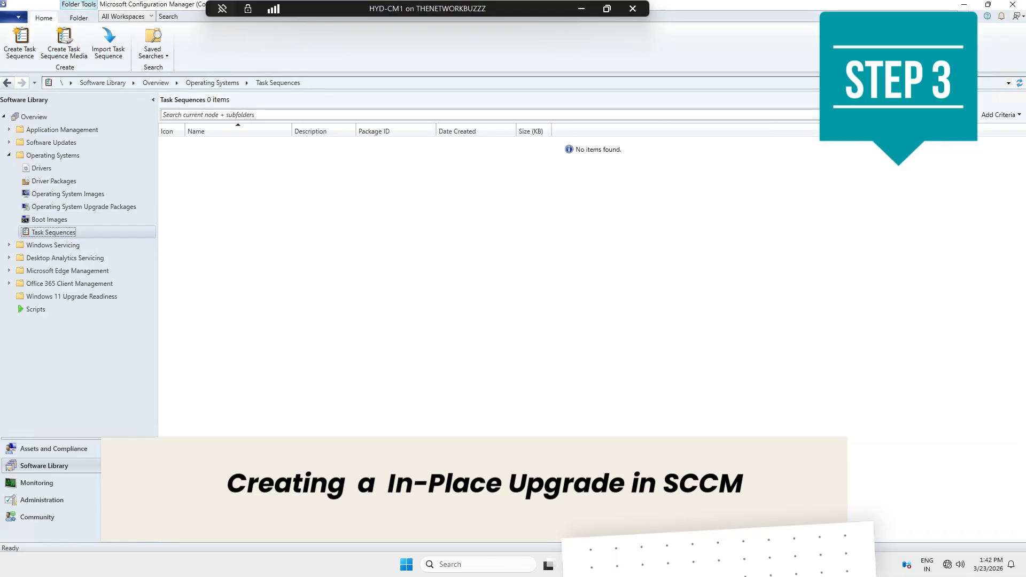
right_click(91, 233)
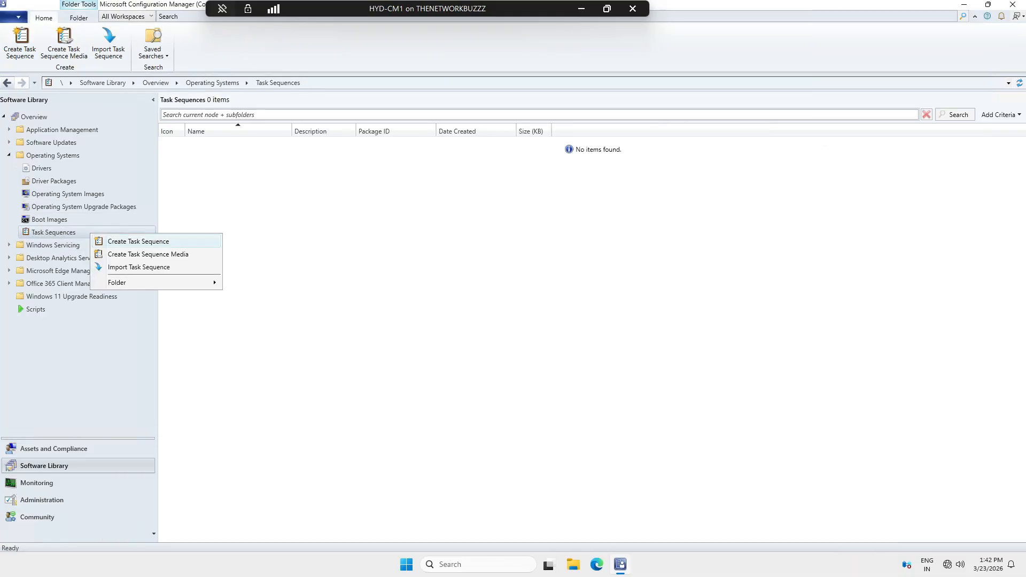
click(139, 241)
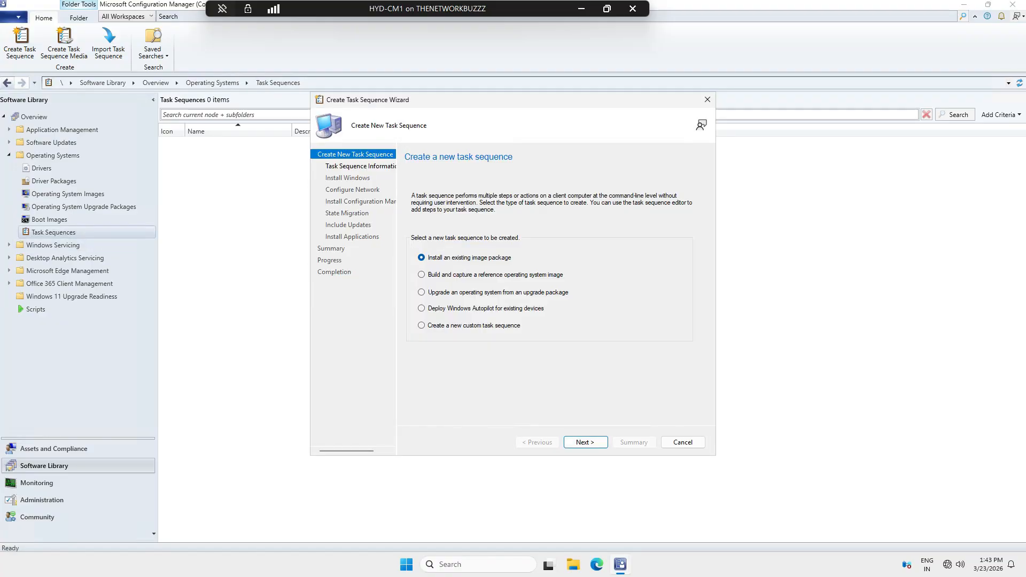
click(421, 293)
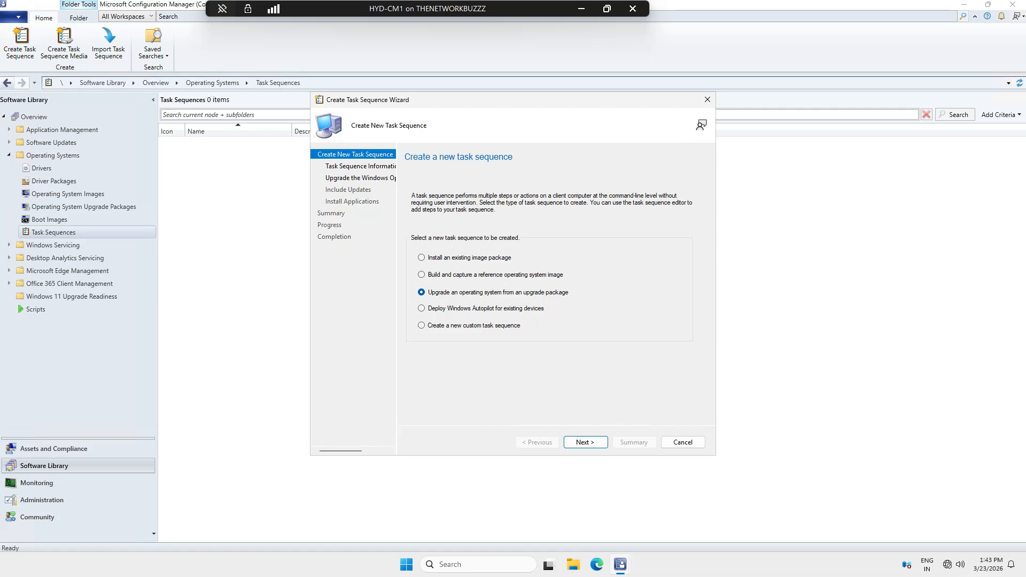
click(586, 442)
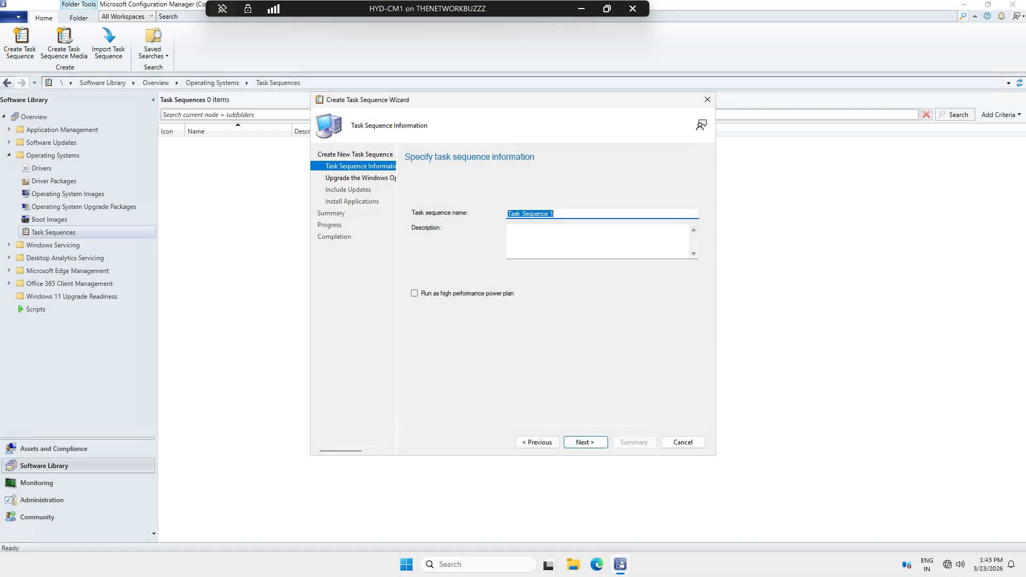
- Name the task sequence Windows 11 Inplace Upgrade and continue to the upgrade package selection
text(Window)
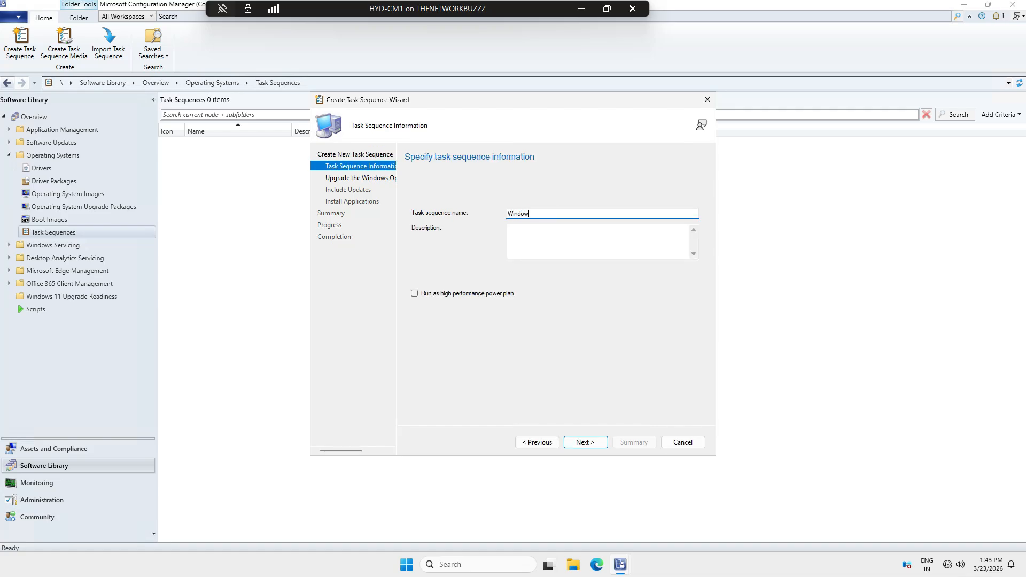
text(s 11 Inplace Upgrade)
key(Return)
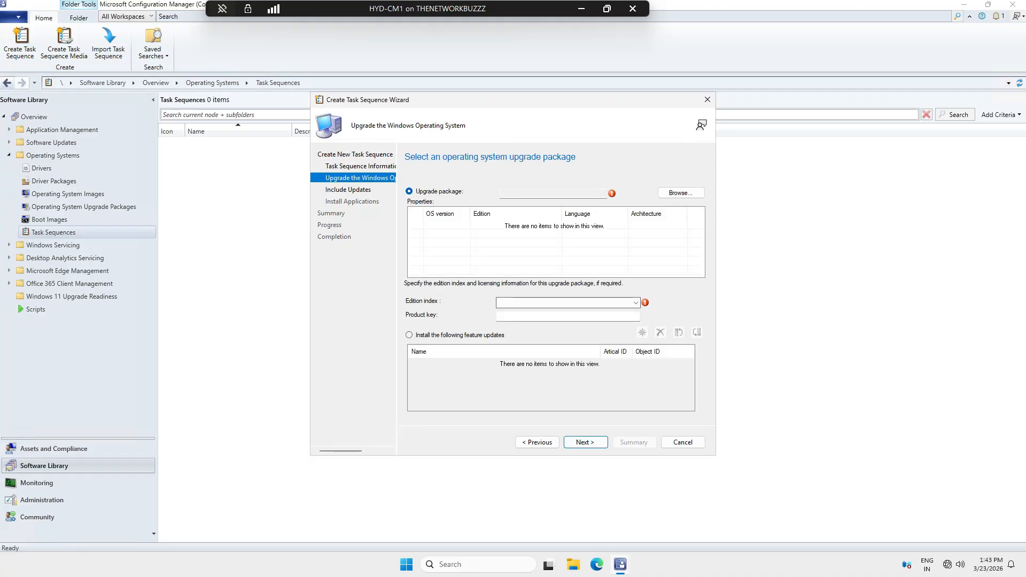
- Choose Windows 11 25H2 en-US as the task sequence's upgrade package, keeping edition index 1 - Windows 11 Pro for Workstations
click(681, 193)
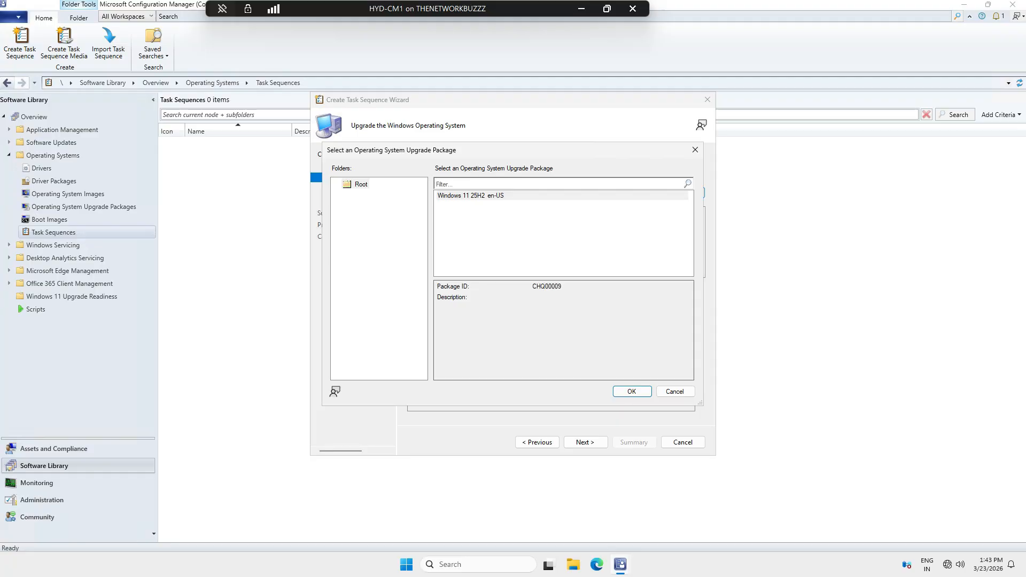
click(675, 391)
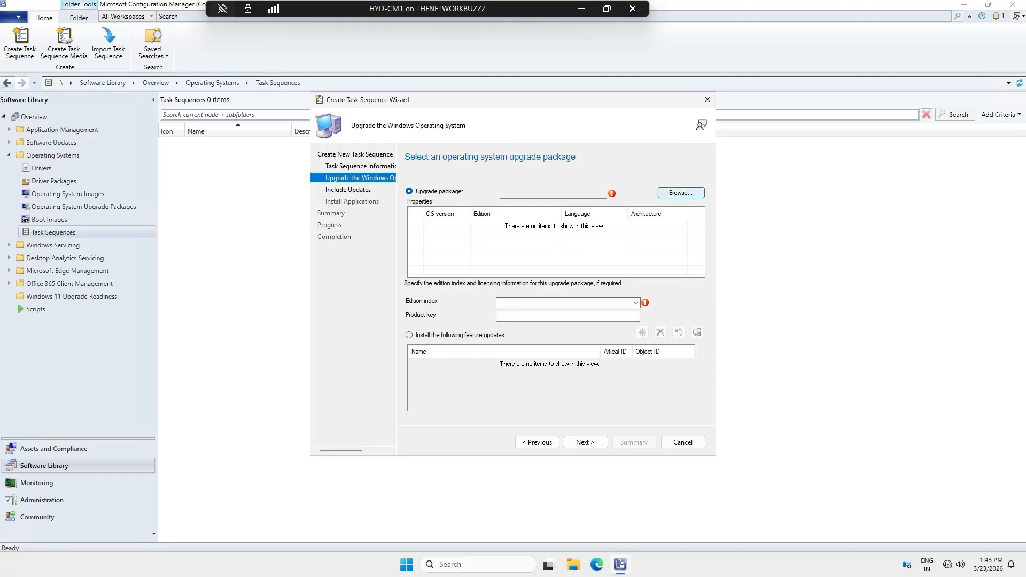
click(681, 193)
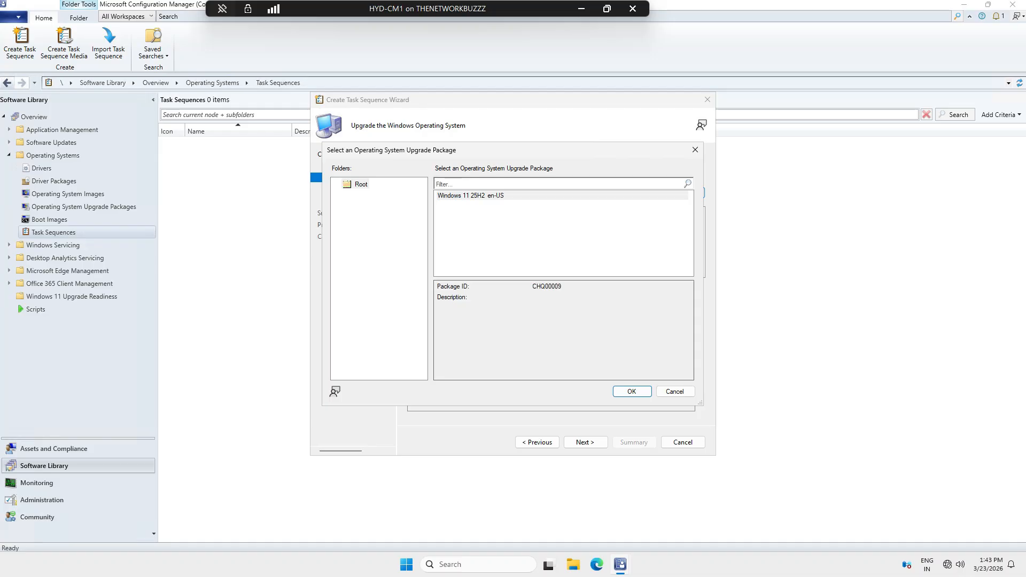
click(470, 196)
click(632, 391)
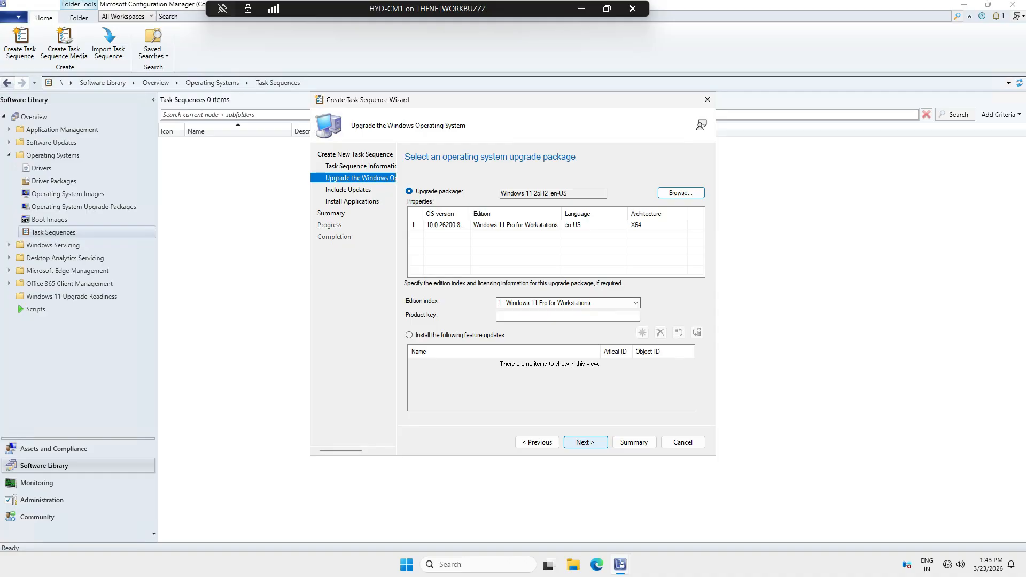
click(586, 442)
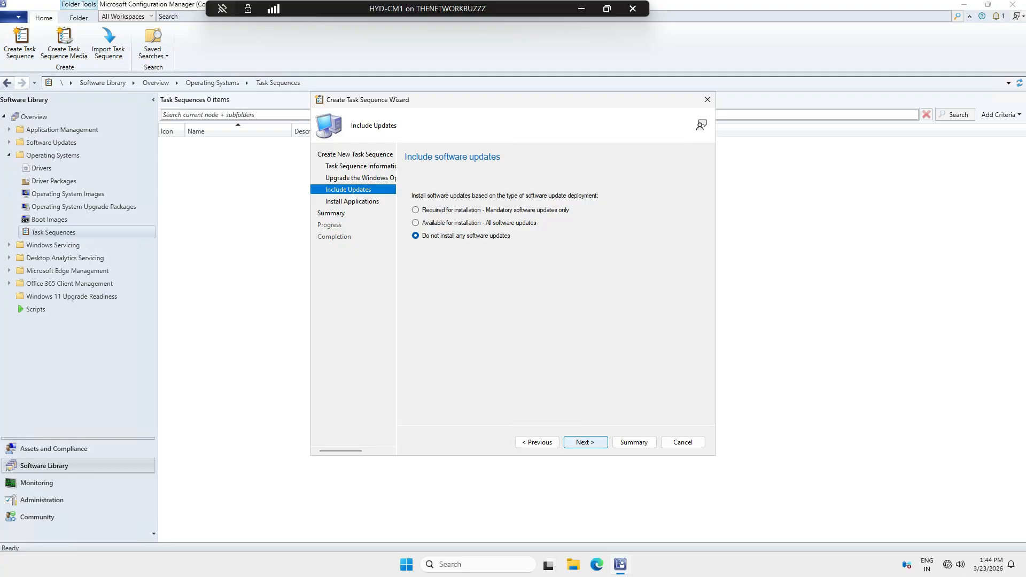
- Finish creating the task sequence with no software updates and no applications included
click(585, 442)
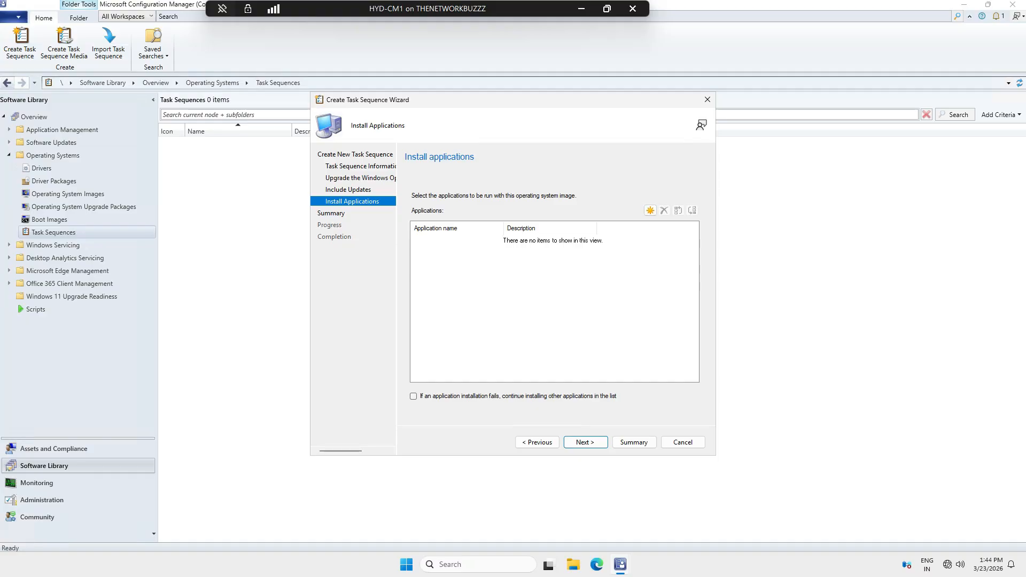
click(650, 211)
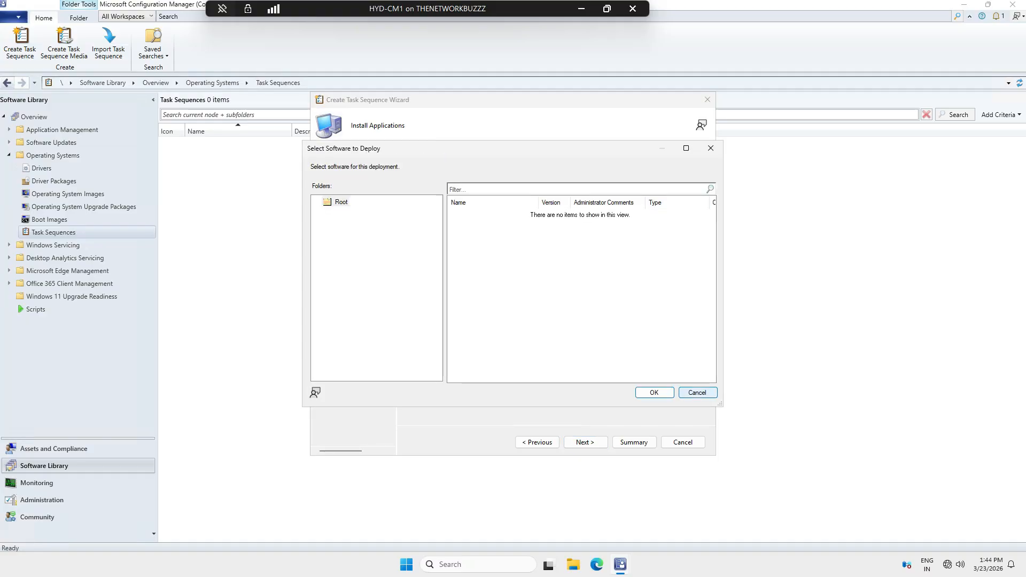
click(698, 393)
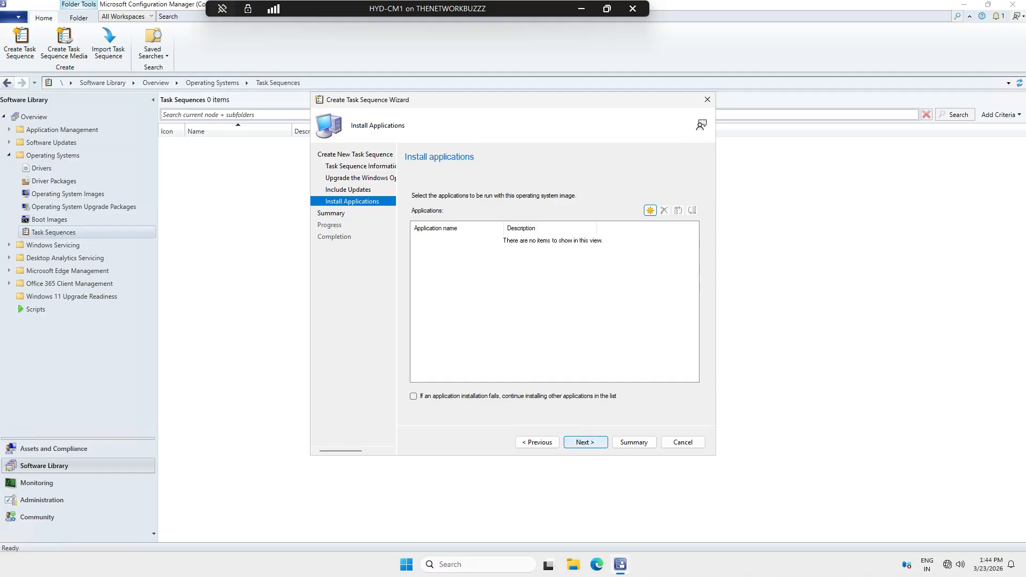
click(586, 442)
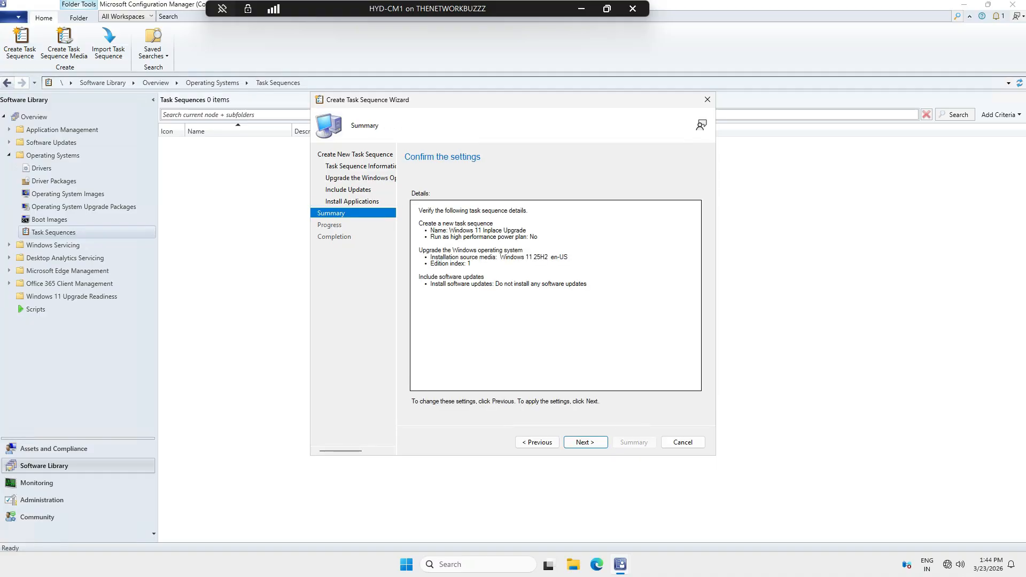
click(586, 443)
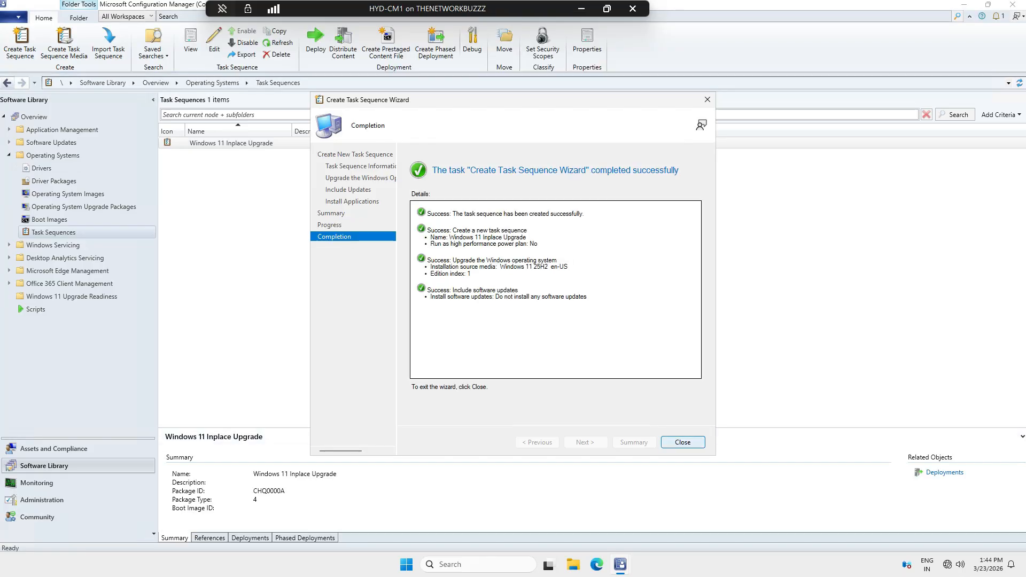
click(682, 442)
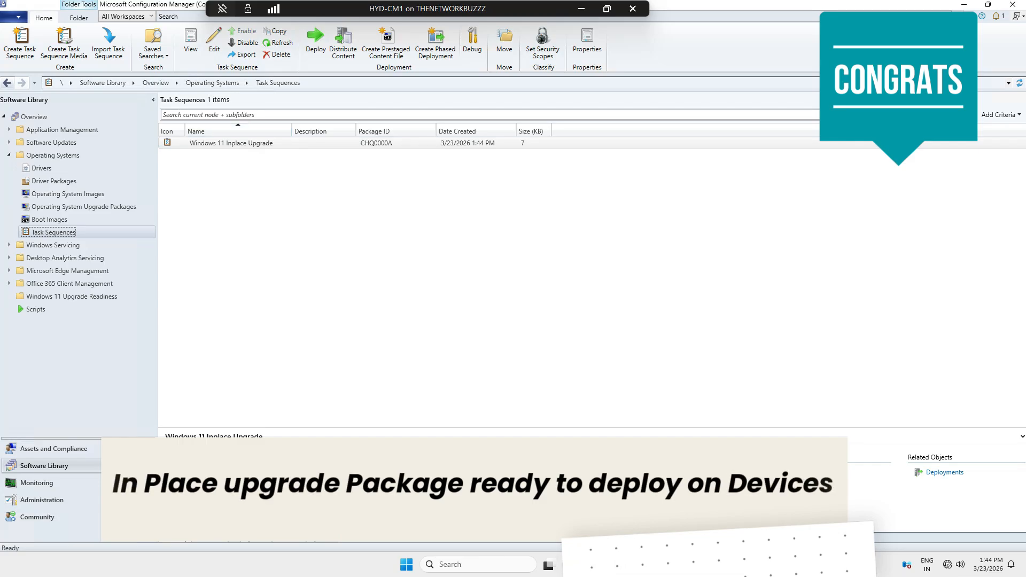
- Start deploying the Windows 11 Inplace Upgrade task sequence to the All Unknown Computers collection
click(232, 143)
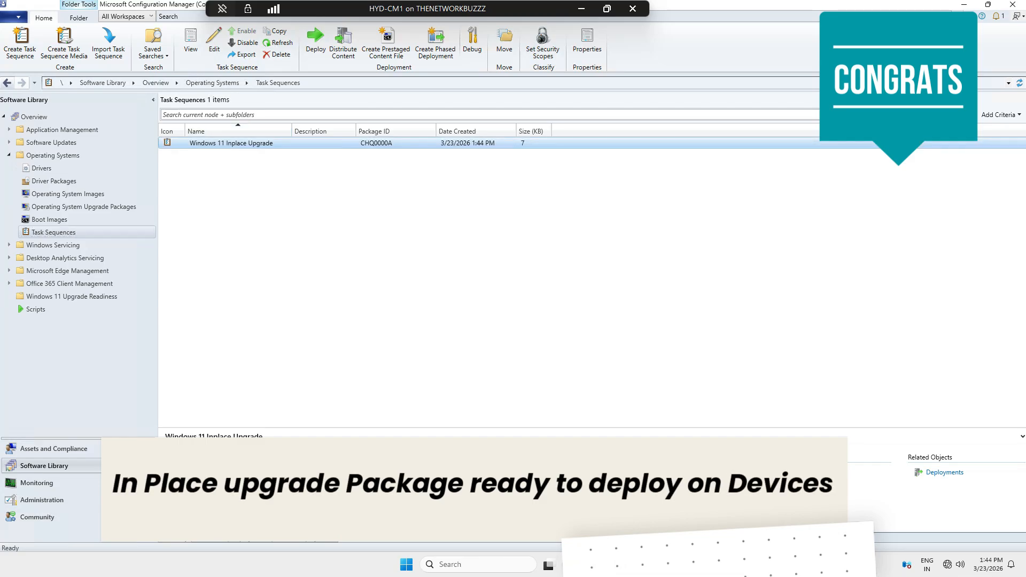
right_click(264, 143)
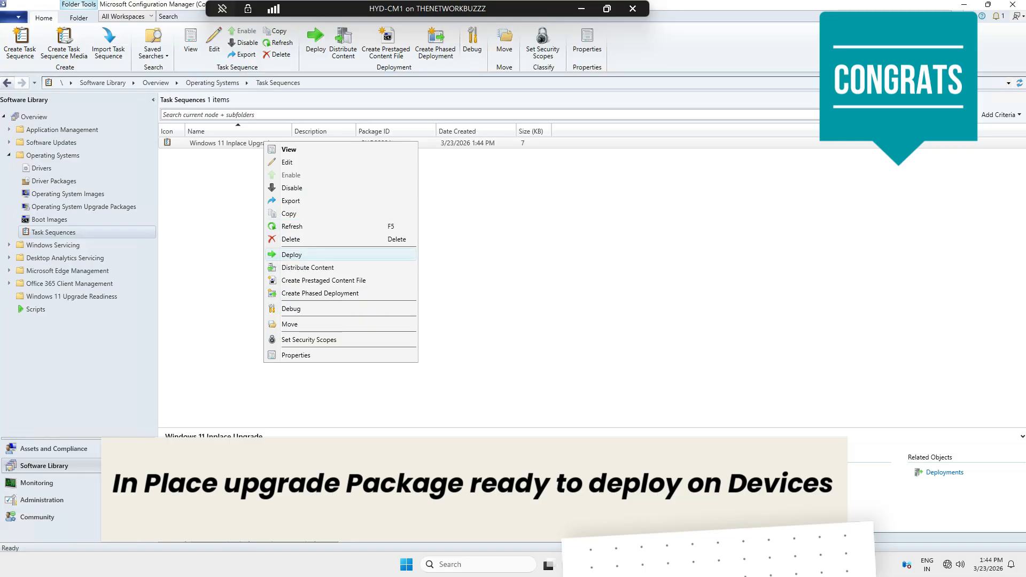
click(292, 255)
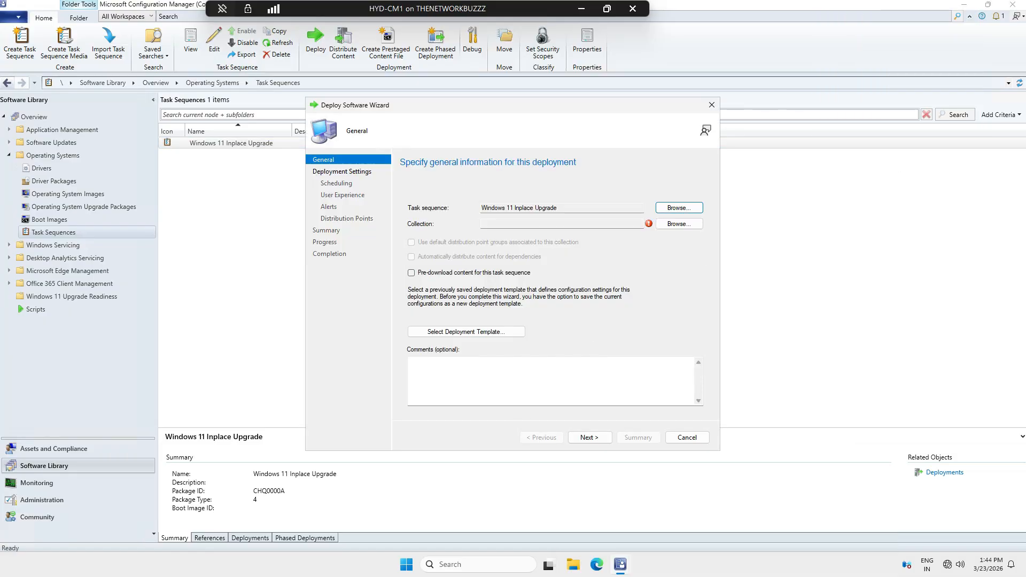
click(679, 224)
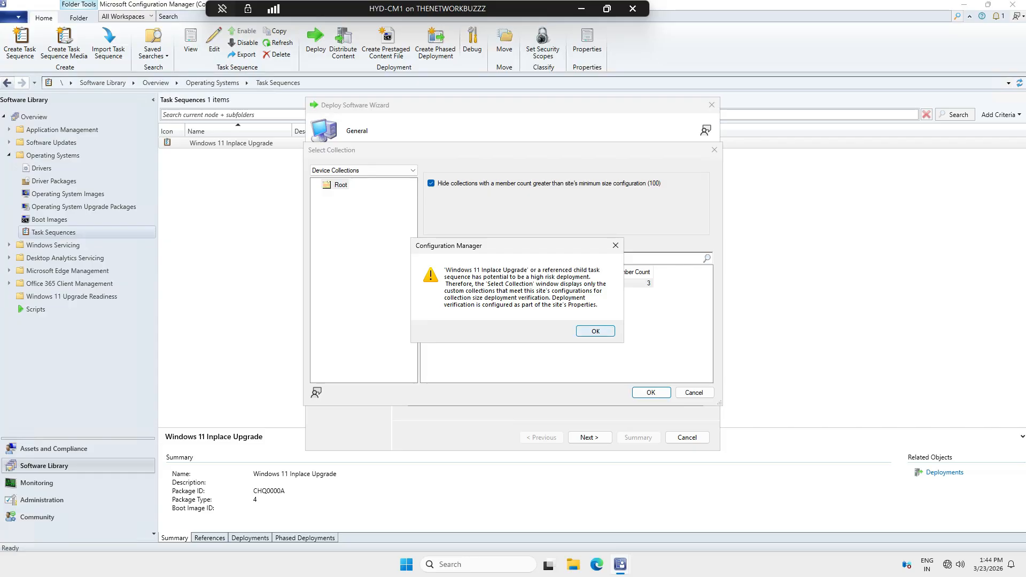
key(Return)
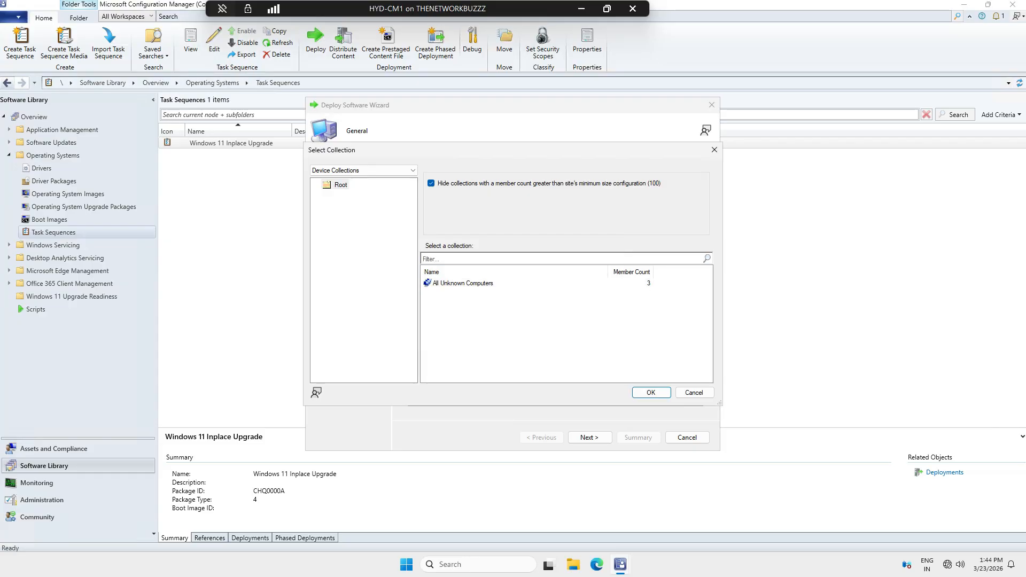
click(463, 284)
key(Return)
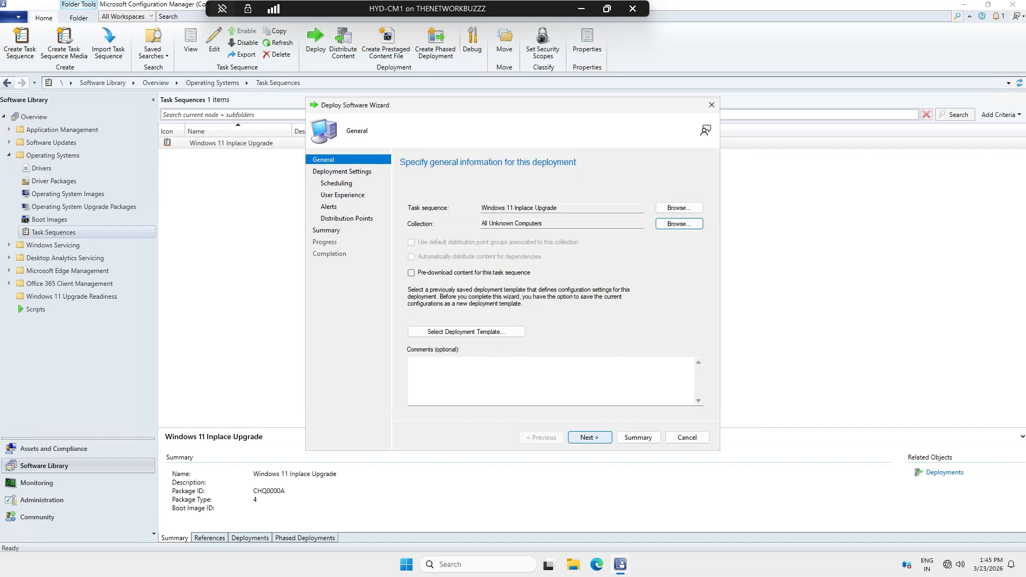
click(590, 437)
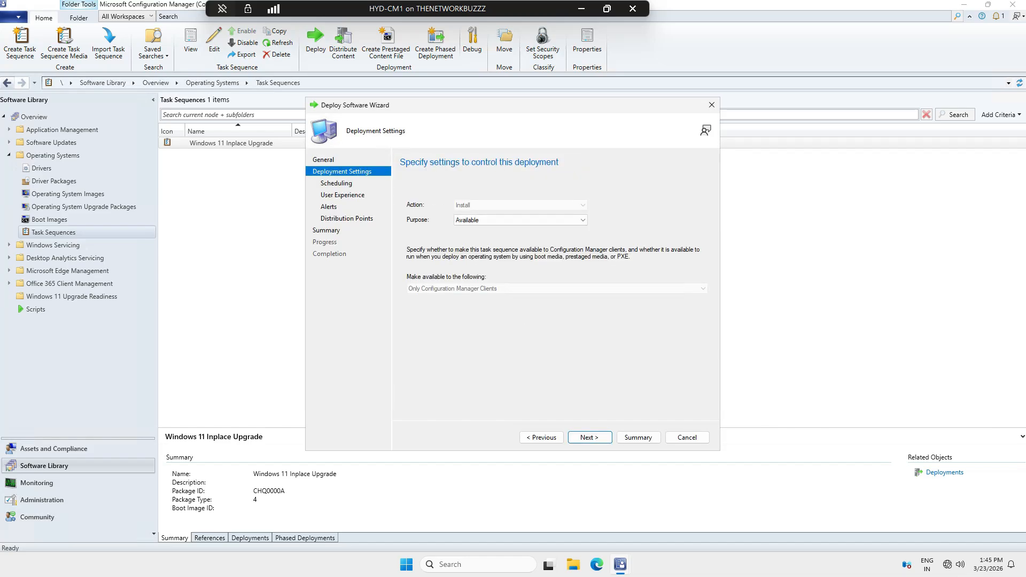
- Set the deployment purpose to Required and continue to the scheduling settings
click(521, 220)
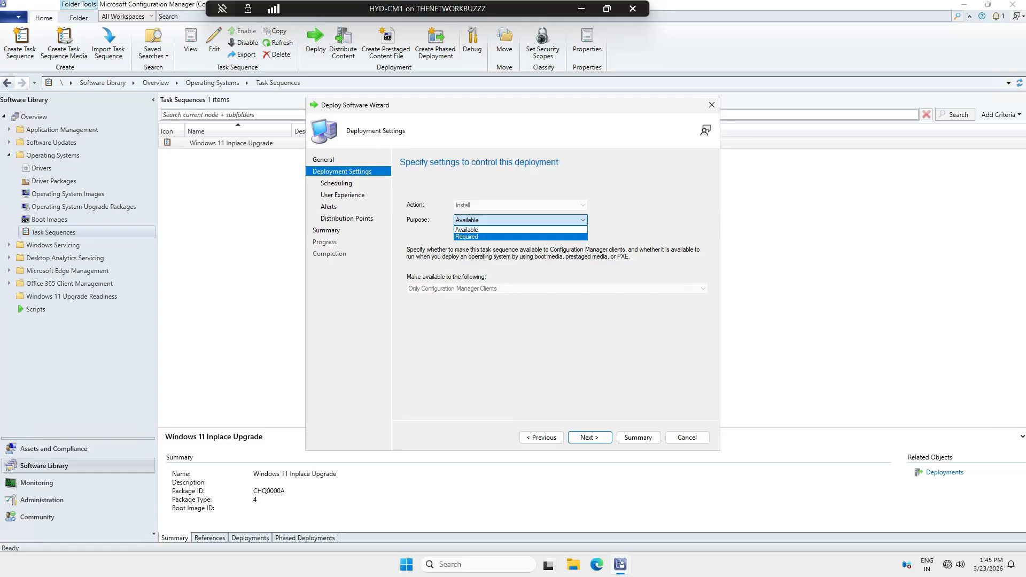
click(467, 237)
click(589, 437)
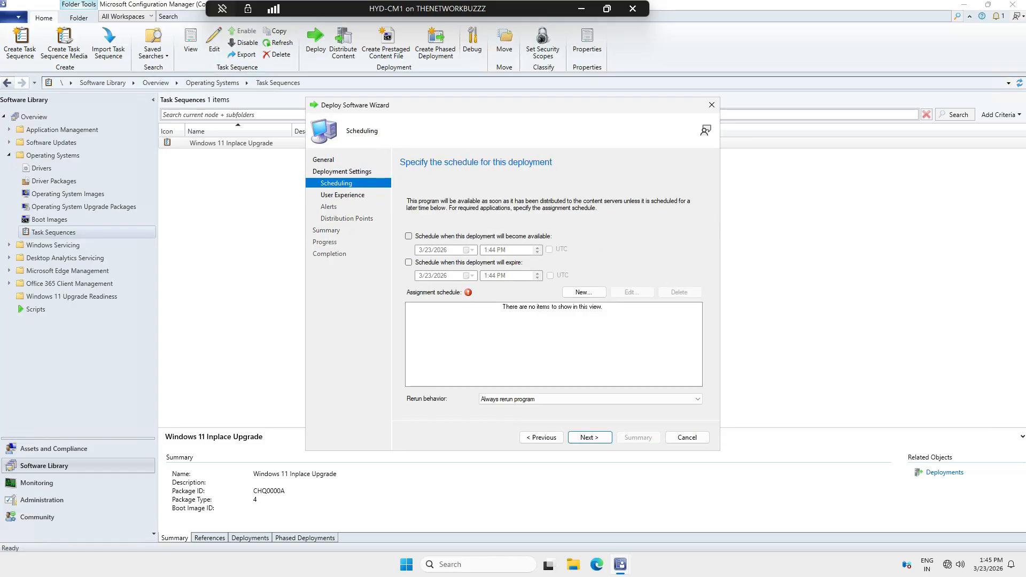
- Try to schedule the deployment's availability for 3/23/2026 1:44 PM without an assignment schedule, and cancel the deployment wizard
click(409, 236)
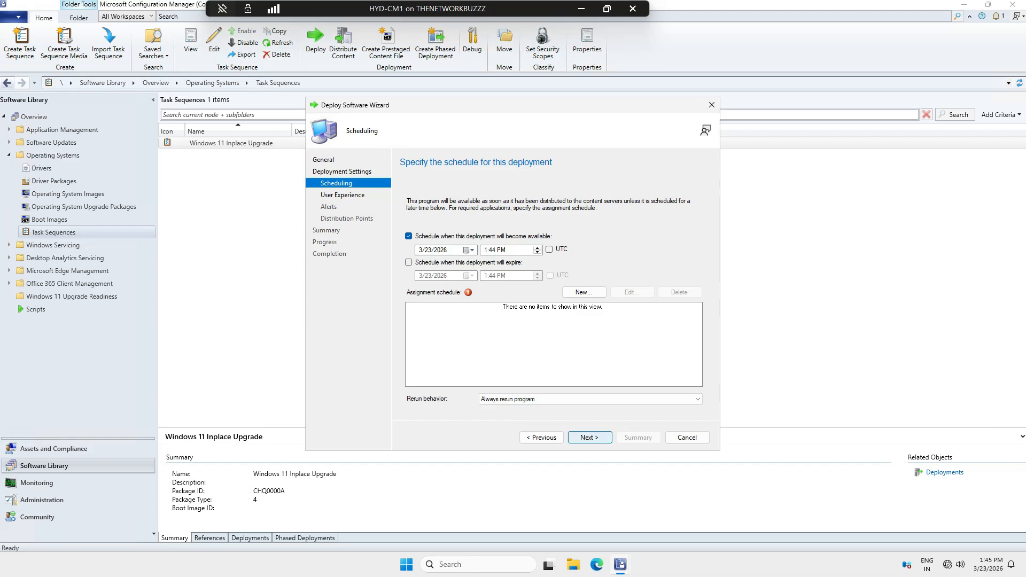
click(589, 437)
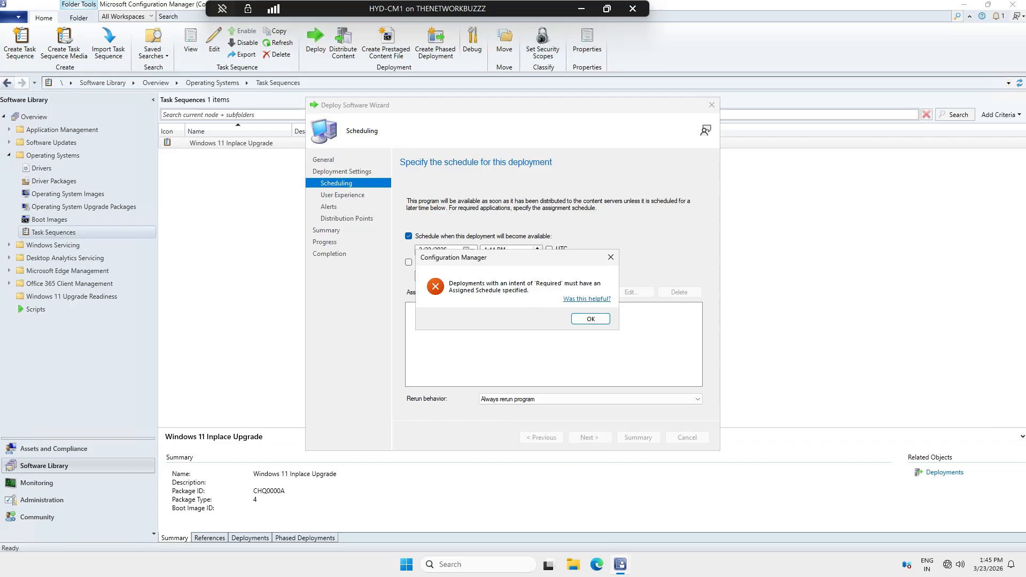
click(591, 319)
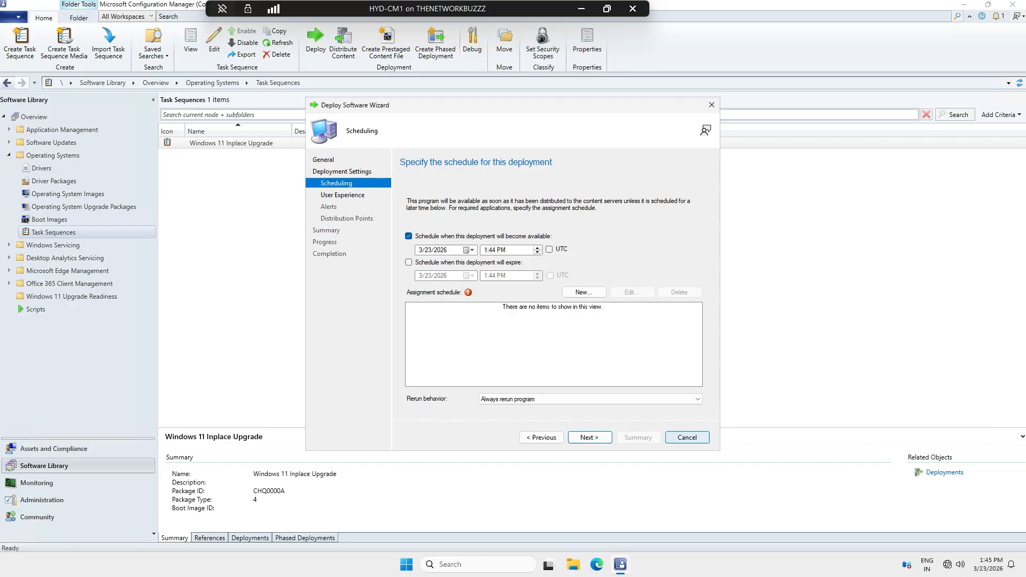
click(688, 438)
click(541, 318)
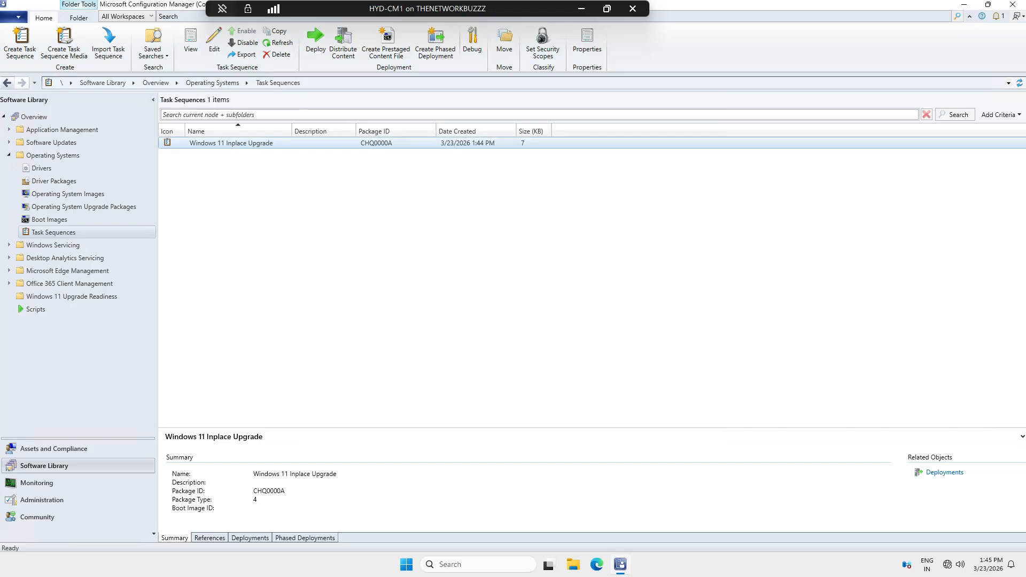